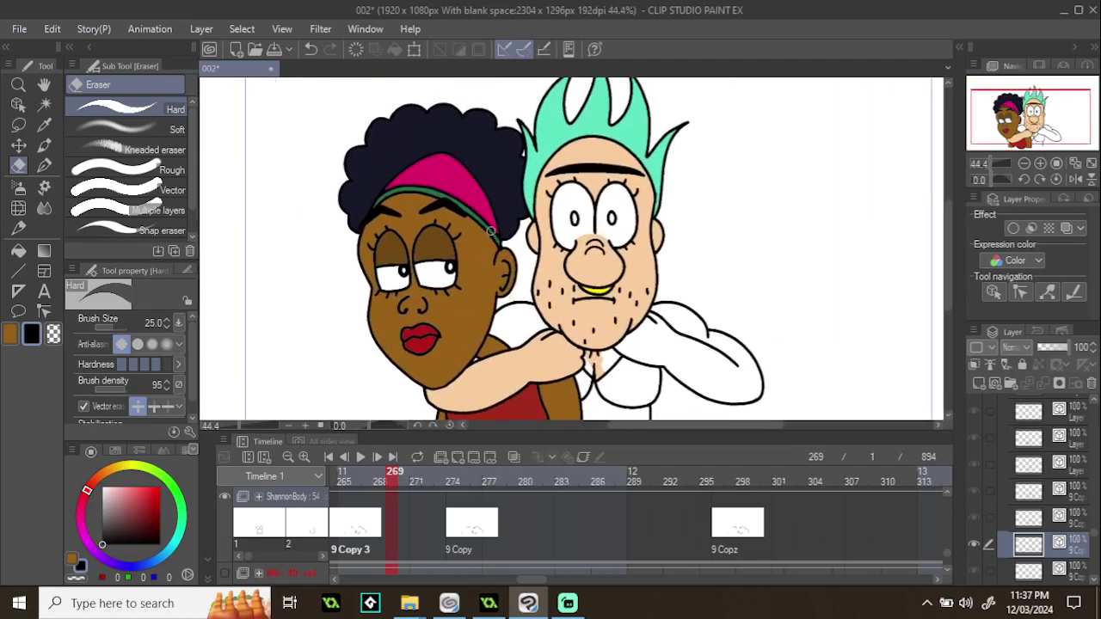
pyautogui.scroll(-1, 489, 229)
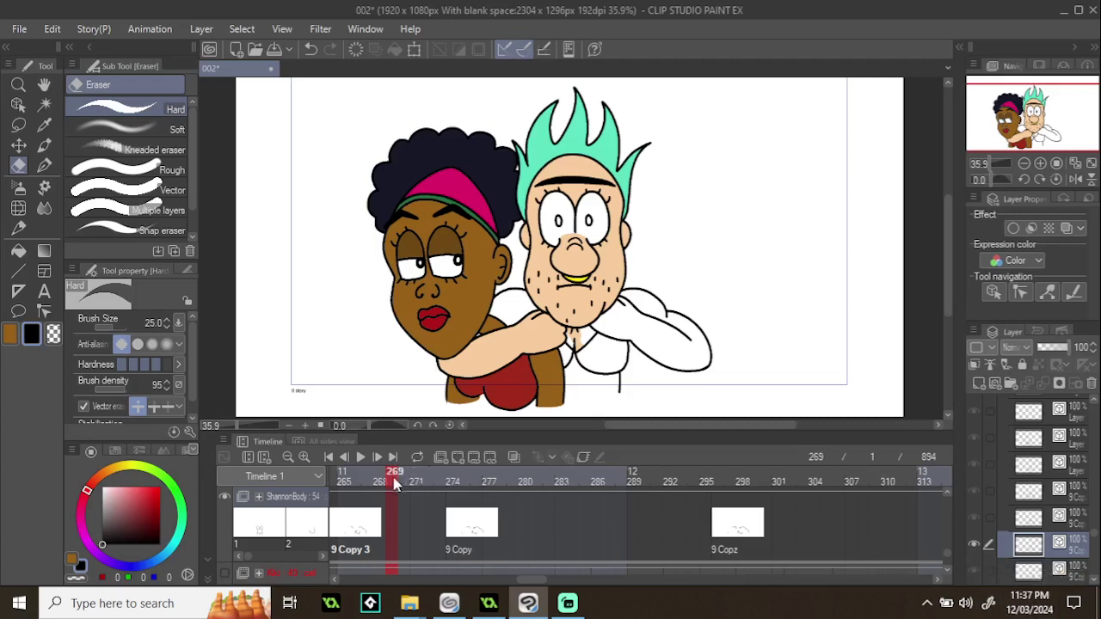
# - Scrub the timeline playhead from frame 269 back to frame 253, where both characters look startled
pyautogui.click(374, 479)
pyautogui.moveTo(374, 479)
pyautogui.mouseDown()
pyautogui.moveTo(295, 471)
pyautogui.moveTo(344, 475)
pyautogui.moveTo(331, 473)
pyautogui.mouseUp()
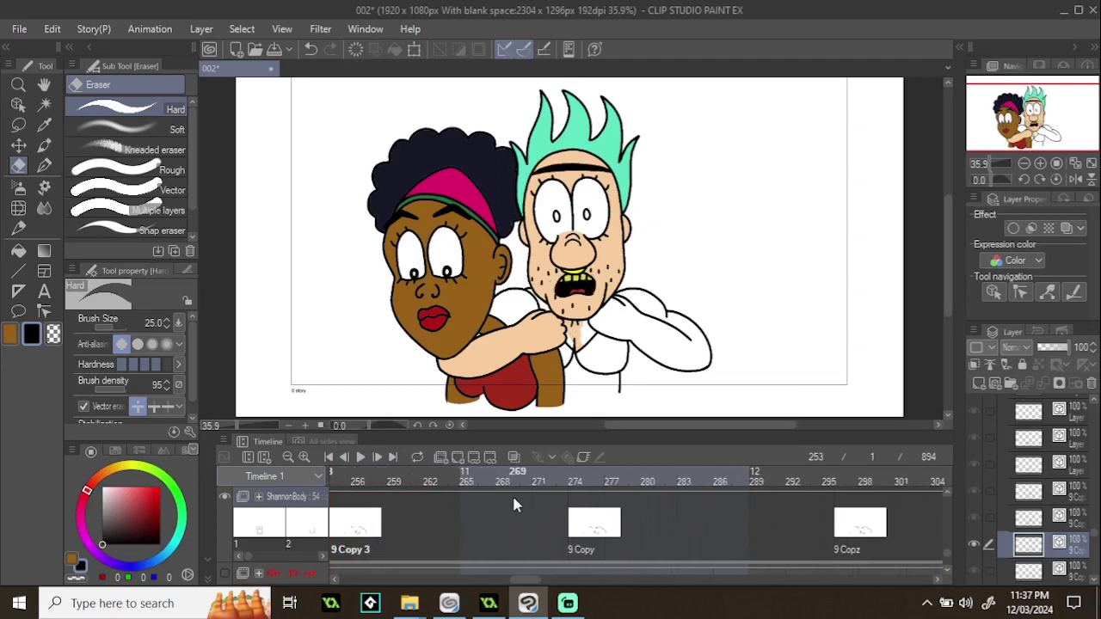
pyautogui.scroll(-2, 1024, 503)
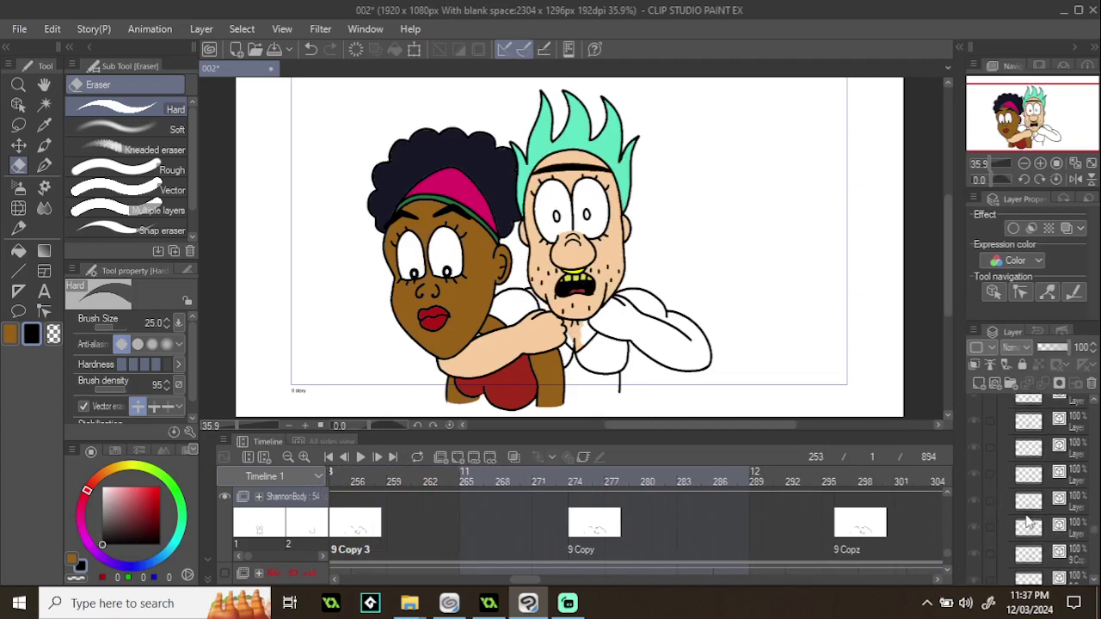
# - Erase the stray black inside the man's open mouth to reveal his red tongue
pyautogui.scroll(-1, 1029, 521)
pyautogui.scroll(1, 1066, 492)
pyautogui.scroll(1, 1066, 492)
pyautogui.moveTo(1095, 525); pyautogui.dragTo(1098, 477)
pyautogui.scroll(2, 1056, 453)
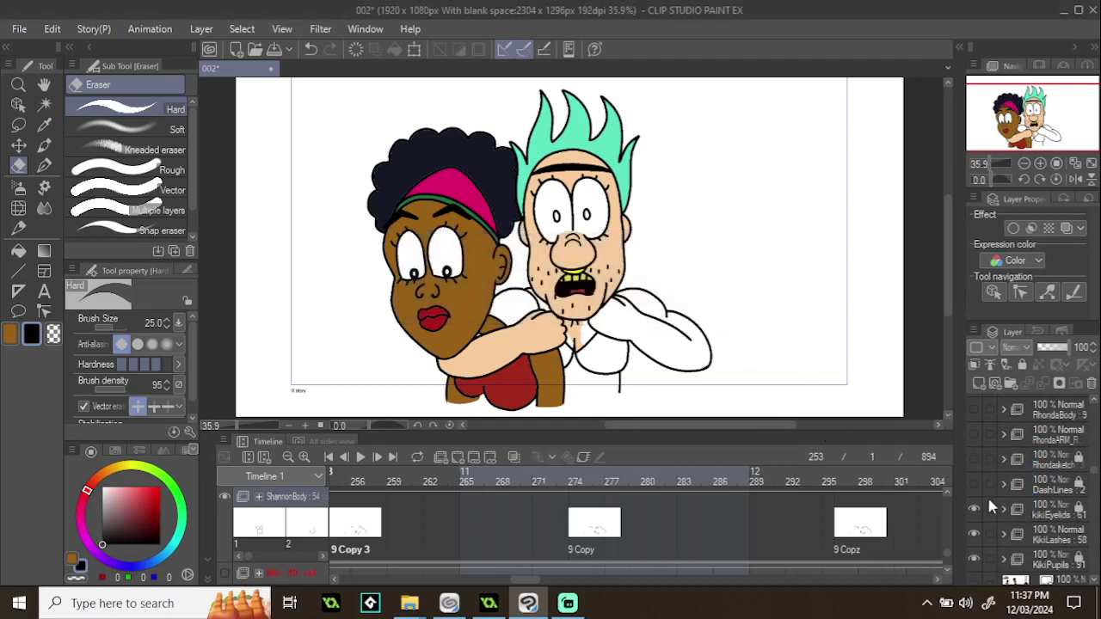
pyautogui.scroll(-2, 989, 507)
pyautogui.scroll(3, 585, 293)
pyautogui.click(603, 275)
pyautogui.scroll(-2, 644, 405)
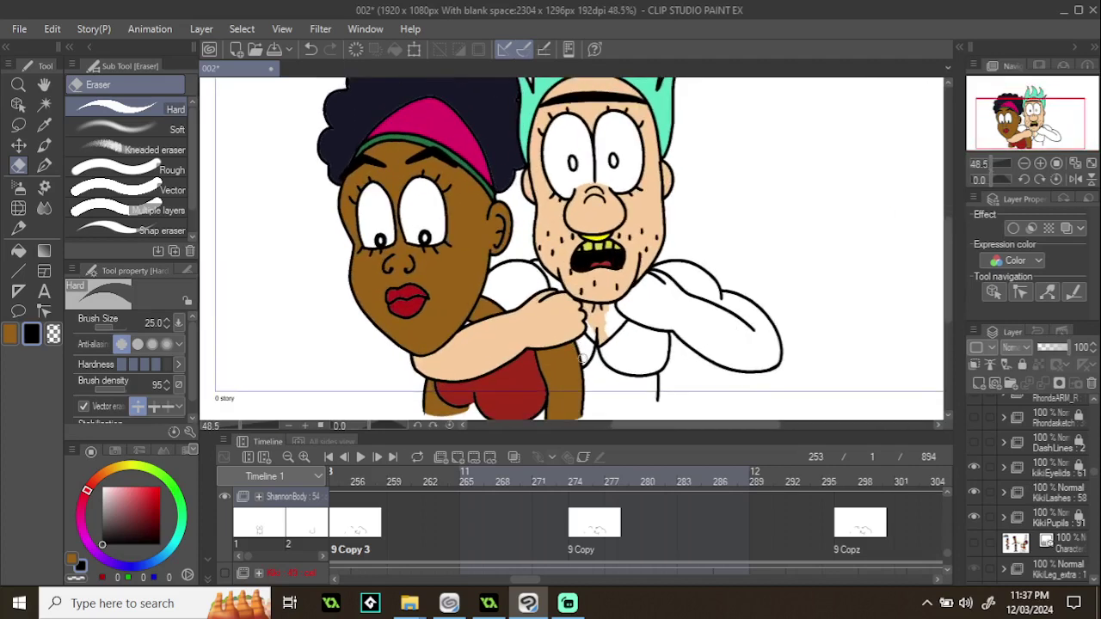
pyautogui.scroll(2, 576, 344)
# - Zoom out and pan the canvas to see more of both characters
pyautogui.hotkey('ctrl', '-')
pyautogui.hotkey('ctrl', '-')
pyautogui.scroll(-1, 542, 242)
pyautogui.moveTo(484, 184); pyautogui.dragTo(449, 247)
pyautogui.scroll(-2, 449, 247)
pyautogui.scroll(3, 459, 239)
# - Pick the Turnip pen, add a new raster layer and ink a black looped curve
pyautogui.click(45, 145)
pyautogui.click(80, 209)
pyautogui.click(45, 165)
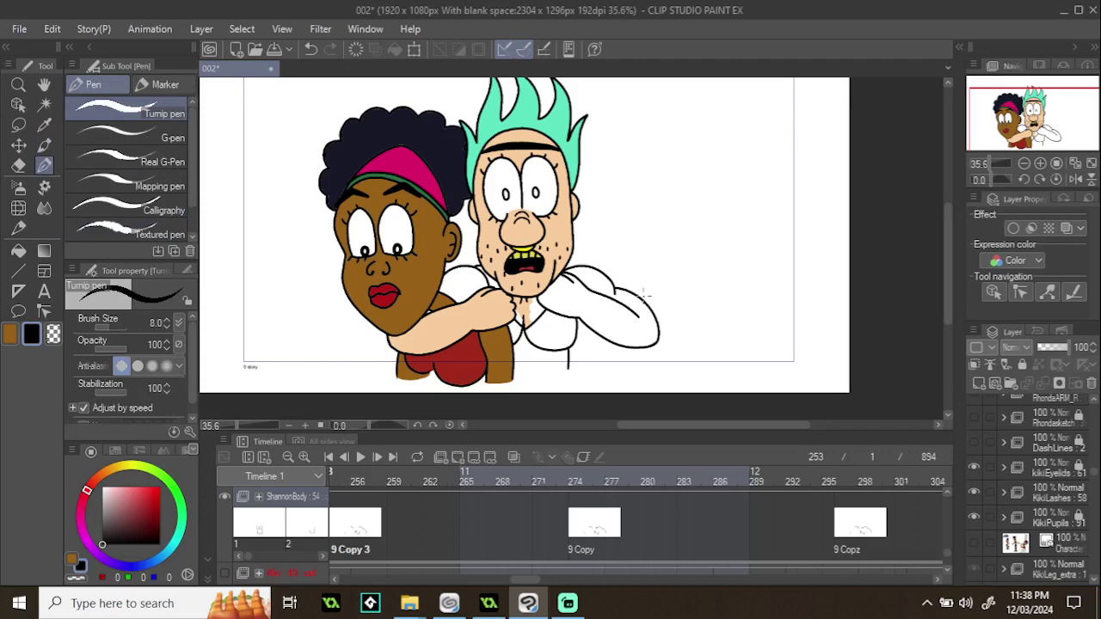
pyautogui.scroll(2, 670, 344)
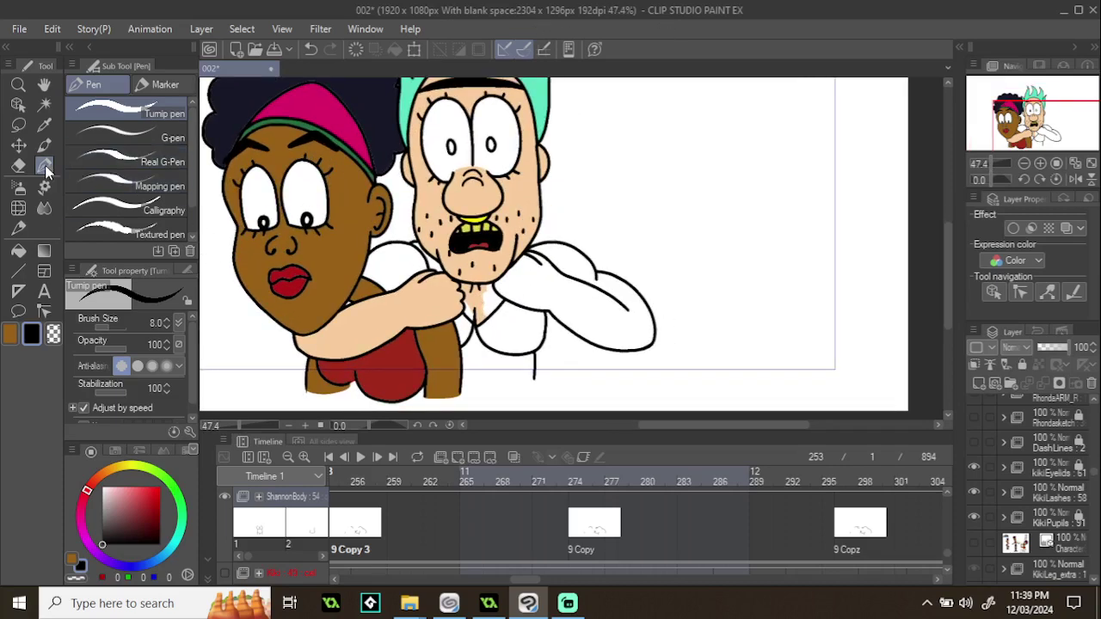
pyautogui.scroll(-2, 1006, 490)
pyautogui.click(978, 382)
pyautogui.scroll(1, 728, 247)
pyautogui.scroll(4, 728, 246)
pyautogui.scroll(1, 599, 160)
pyautogui.moveTo(593, 144)
pyautogui.mouseDown()
pyautogui.moveTo(608, 262)
pyautogui.moveTo(576, 191)
pyautogui.mouseUp()
# - Add another raster layer and ink a black J-shaped curve on it
pyautogui.scroll(4, 582, 201)
pyautogui.click(979, 385)
pyautogui.moveTo(427, 120); pyautogui.dragTo(328, 230)
pyautogui.scroll(2, 410, 175)
pyautogui.scroll(1, 434, 163)
pyautogui.scroll(-3, 437, 167)
pyautogui.scroll(3, 646, 160)
pyautogui.scroll(-2, 639, 178)
pyautogui.scroll(-2, 611, 203)
pyautogui.scroll(4, 639, 152)
pyautogui.scroll(-3, 557, 164)
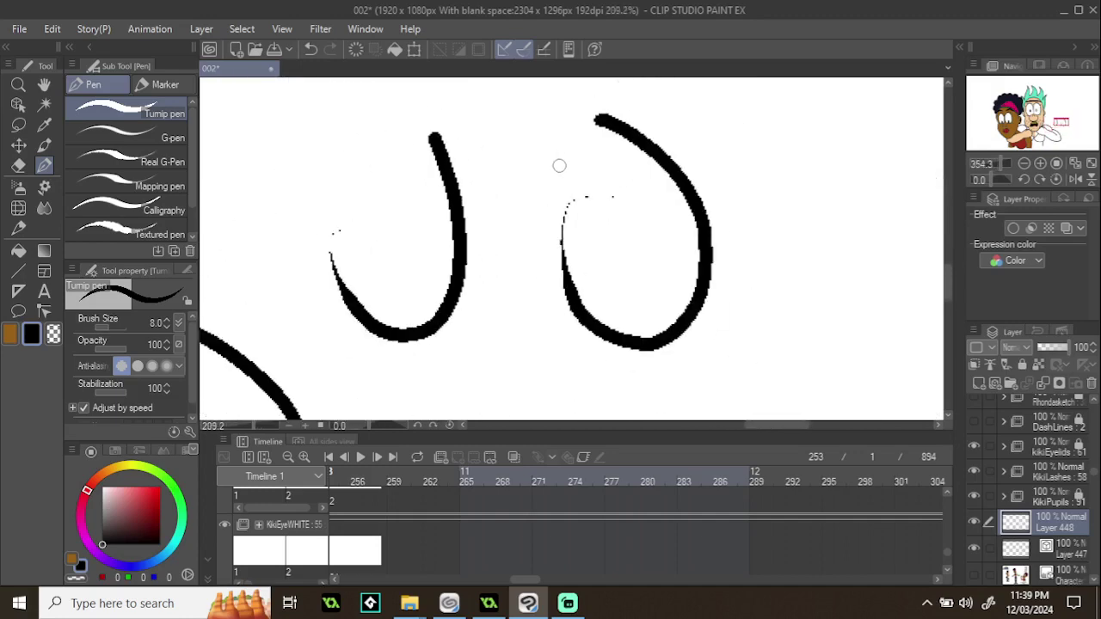
# - Lasso the loop on Layer 447 and enlarge it with free transform
pyautogui.click(1040, 557)
pyautogui.click(19, 126)
pyautogui.moveTo(714, 148)
pyautogui.mouseDown()
pyautogui.moveTo(668, 99)
pyautogui.moveTo(600, 84)
pyautogui.moveTo(533, 148)
pyautogui.moveTo(514, 324)
pyautogui.moveTo(620, 372)
pyautogui.moveTo(722, 371)
pyautogui.moveTo(777, 304)
pyautogui.moveTo(758, 175)
pyautogui.moveTo(679, 108)
pyautogui.mouseUp()
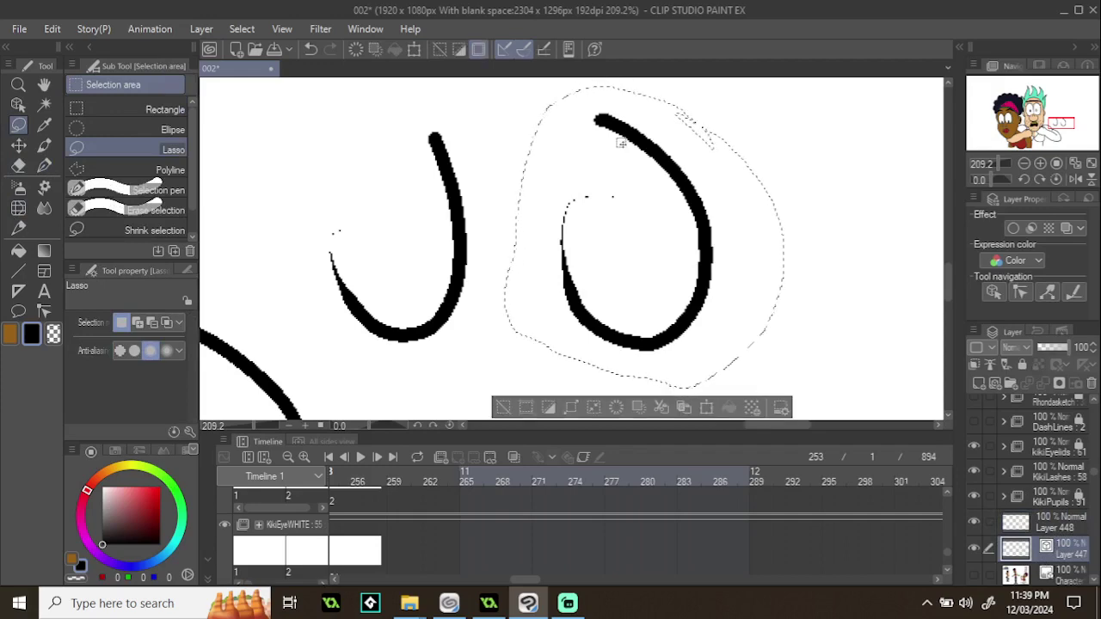
pyautogui.hotkey('ctrl', 't')
pyautogui.moveTo(788, 387); pyautogui.dragTo(875, 434)
pyautogui.scroll(5, 714, 229)
pyautogui.scroll(-5, 691, 238)
# - Shrink the loop back down and confirm the transform
pyautogui.moveTo(801, 117)
pyautogui.mouseDown()
pyautogui.moveTo(754, 118)
pyautogui.moveTo(756, 177)
pyautogui.moveTo(516, 210)
pyautogui.moveTo(702, 221)
pyautogui.moveTo(694, 234)
pyautogui.mouseUp()
pyautogui.scroll(10, 614, 354)
pyautogui.scroll(-7, 705, 189)
pyautogui.scroll(-2, 648, 238)
pyautogui.scroll(1, 639, 203)
pyautogui.scroll(-1, 643, 223)
pyautogui.press('Return')
# - Delete the lassoed loop and clear the selection
pyautogui.press('Delete')
pyautogui.hotkey('ctrl', 'd')
pyautogui.scroll(2, 449, 184)
pyautogui.scroll(1, 454, 161)
pyautogui.scroll(1, 490, 206)
pyautogui.scroll(-1, 513, 219)
# - Rotate the J-shaped curve on Layer 448 with free transform
pyautogui.click(1029, 530)
pyautogui.hotkey('ctrl', 't')
pyautogui.moveTo(586, 370)
pyautogui.mouseDown()
pyautogui.moveTo(634, 255)
pyautogui.moveTo(621, 283)
pyautogui.mouseUp()
pyautogui.scroll(5, 638, 261)
pyautogui.scroll(3, 516, 292)
pyautogui.scroll(-2, 704, 176)
pyautogui.scroll(1, 717, 178)
pyautogui.scroll(-3, 713, 182)
pyautogui.scroll(-4, 674, 207)
pyautogui.scroll(3, 666, 217)
pyautogui.scroll(1, 658, 198)
pyautogui.press('alt')
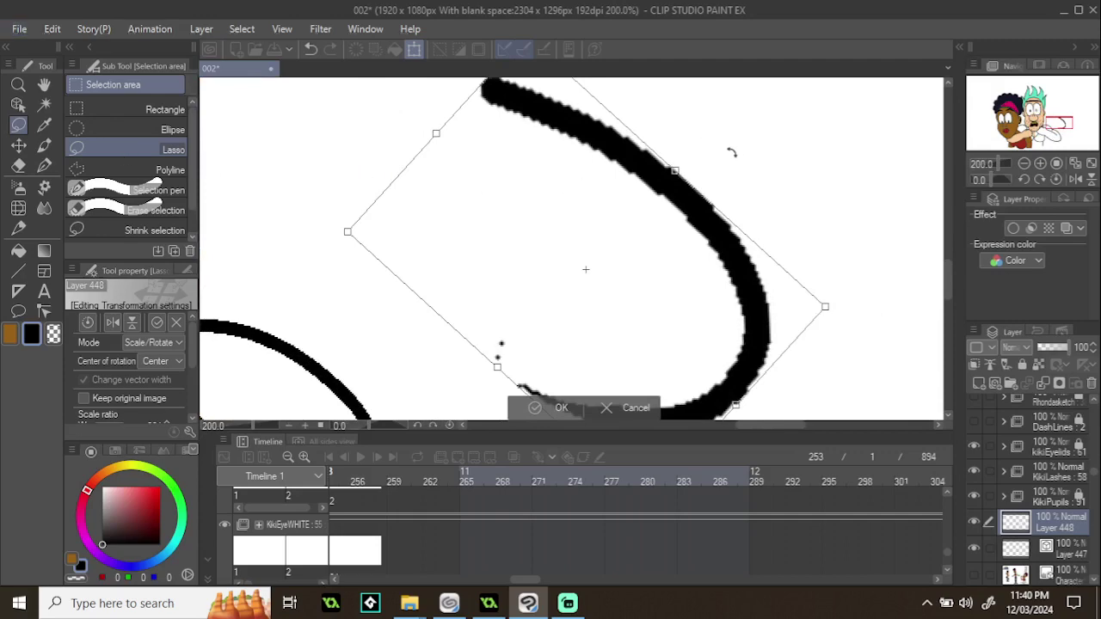
# - Switch to Layer 447 and accept the prompt to apply the rotation
pyautogui.click(1043, 545)
pyautogui.click(474, 236)
pyautogui.scroll(3, 568, 215)
pyautogui.scroll(-2, 653, 206)
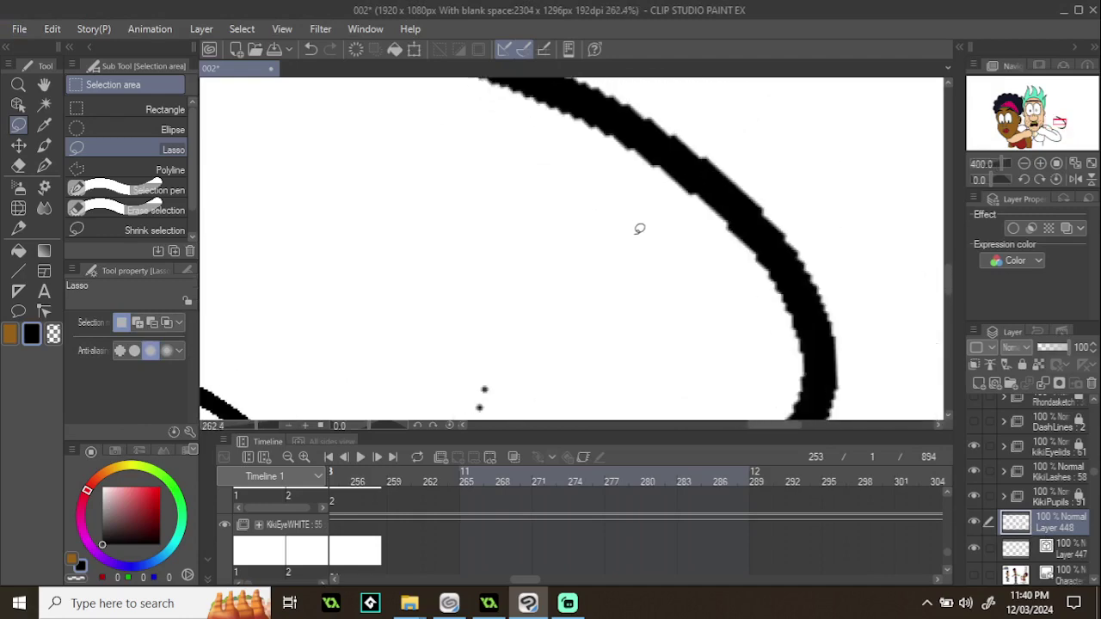
pyautogui.scroll(-5, 619, 216)
pyautogui.scroll(-1, 1051, 530)
# - Select test Layers 447 and 448 together and delete them
pyautogui.keyDown('ctrl'); pyautogui.click(1059, 535); pyautogui.keyUp('ctrl')
pyautogui.click(1091, 383)
pyautogui.click(559, 235)
pyautogui.scroll(-2, 562, 233)
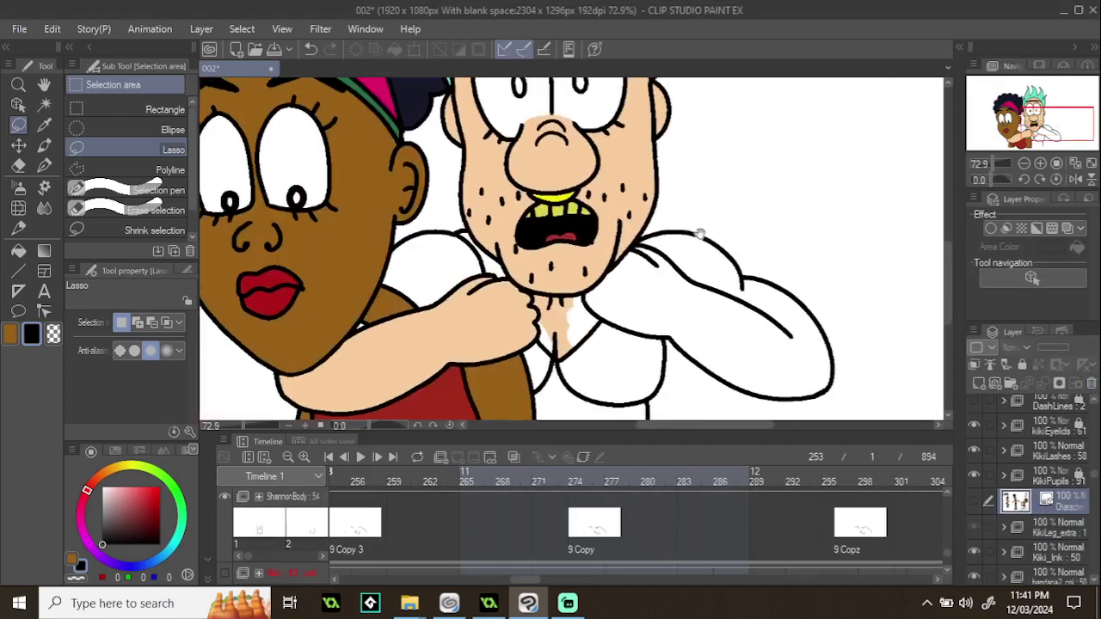
pyautogui.scroll(2, 628, 258)
pyautogui.scroll(2, 571, 238)
pyautogui.press('alt')
pyautogui.scroll(-1, 577, 232)
pyautogui.scroll(-12, 540, 327)
# - Scrub the timeline playhead to review the hugging scene's frames
pyautogui.moveTo(575, 484)
pyautogui.mouseDown()
pyautogui.moveTo(564, 484)
pyautogui.moveTo(842, 497)
pyautogui.moveTo(289, 458)
pyautogui.mouseUp()
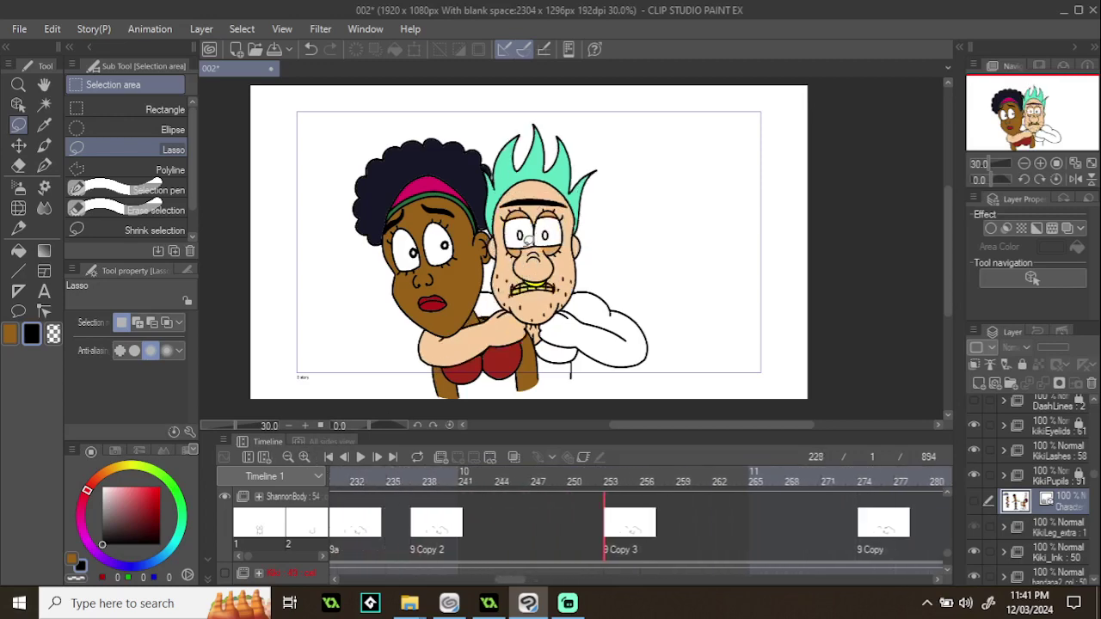
pyautogui.scroll(-5, 1036, 515)
pyautogui.scroll(-2, 1006, 536)
pyautogui.scroll(2, 463, 319)
pyautogui.scroll(-1, 463, 319)
# - Scrub around frames 252–253 to check the colour fills
pyautogui.click(602, 479)
pyautogui.moveTo(651, 486)
pyautogui.mouseDown()
pyautogui.moveTo(852, 481)
pyautogui.moveTo(602, 472)
pyautogui.mouseUp()
pyautogui.click(609, 472)
pyautogui.scroll(5, 566, 339)
pyautogui.scroll(-1, 614, 542)
pyautogui.scroll(-3, 612, 542)
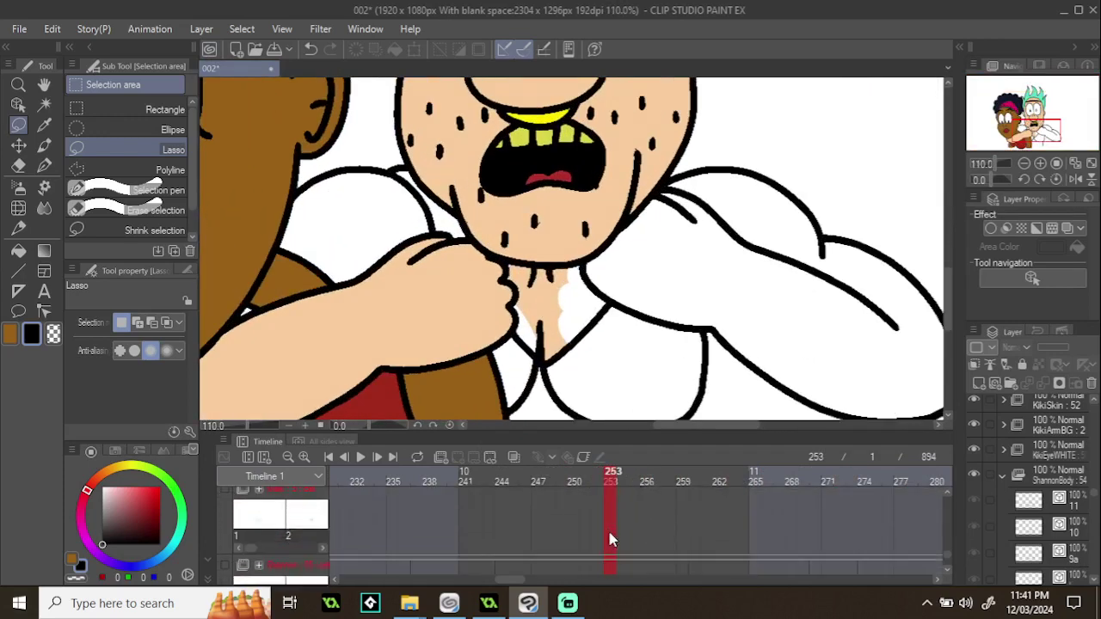
pyautogui.scroll(-3, 607, 538)
pyautogui.scroll(-2, 599, 546)
# - Select the Folder 4 layer group and scroll through its layers
pyautogui.click(609, 537)
pyautogui.scroll(-4, 470, 523)
pyautogui.scroll(5, 470, 528)
pyautogui.scroll(-4, 646, 546)
pyautogui.scroll(5, 572, 529)
pyautogui.scroll(5, 572, 533)
pyautogui.scroll(4, 576, 543)
pyautogui.scroll(4, 583, 541)
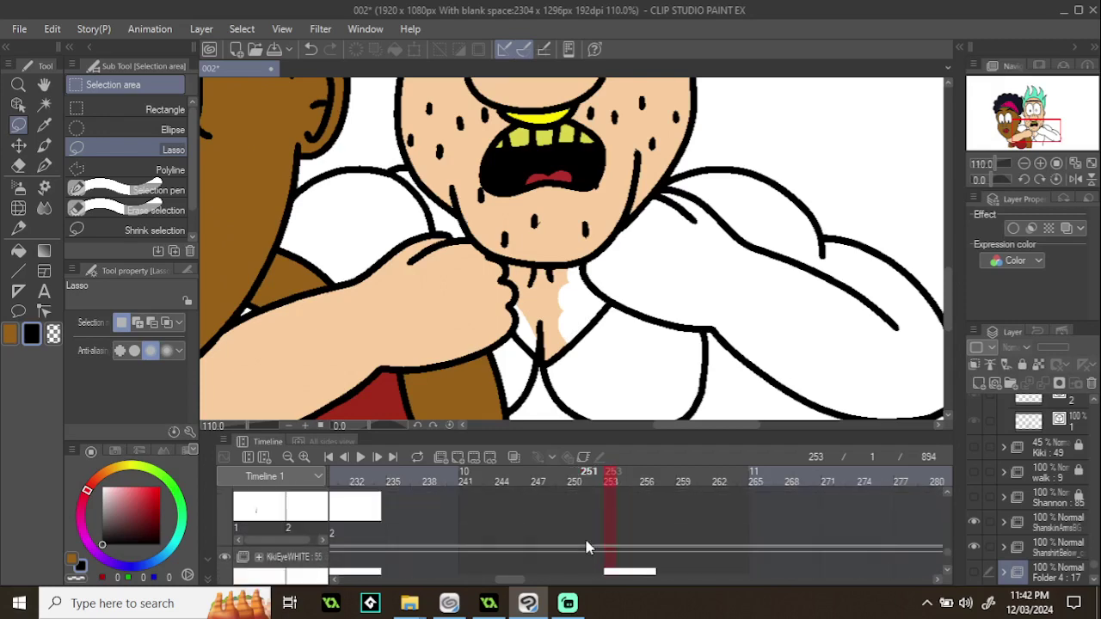
pyautogui.scroll(4, 587, 547)
pyautogui.scroll(4, 585, 543)
pyautogui.scroll(4, 585, 550)
pyautogui.scroll(4, 582, 542)
pyautogui.scroll(3, 584, 537)
pyautogui.scroll(4, 588, 516)
pyautogui.scroll(4, 568, 521)
# - Return to frame 253 and scroll through the layer stack
pyautogui.click(602, 544)
pyautogui.scroll(2, 607, 546)
pyautogui.scroll(-2, 606, 546)
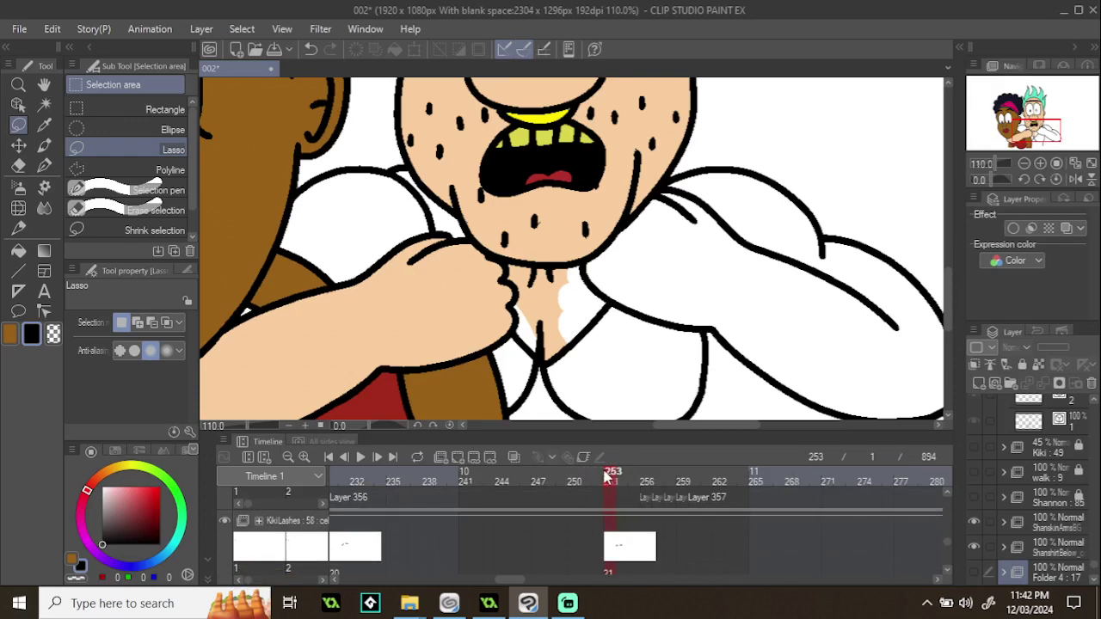
pyautogui.scroll(3, 559, 239)
pyautogui.scroll(2, 607, 568)
pyautogui.scroll(3, 619, 541)
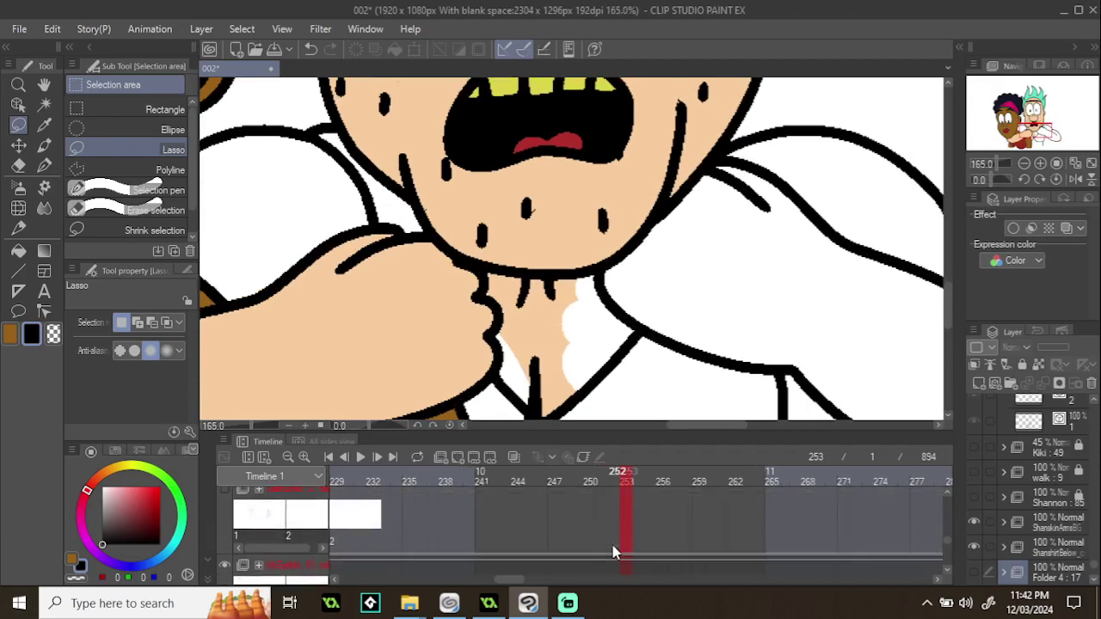
pyautogui.scroll(1, 613, 552)
pyautogui.scroll(1, 608, 537)
pyautogui.scroll(-5, 526, 263)
pyautogui.scroll(-1, 356, 194)
pyautogui.scroll(-2, 354, 188)
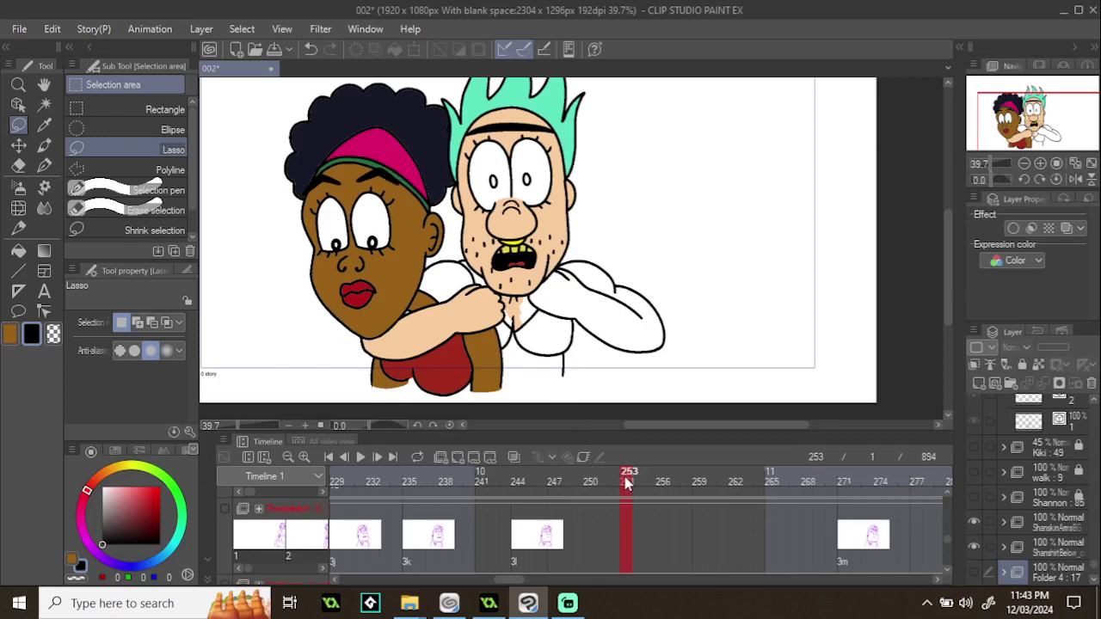
# - Review frames back to 244, comparing frames 252 and 253
pyautogui.moveTo(625, 484)
pyautogui.mouseDown()
pyautogui.moveTo(529, 476)
pyautogui.moveTo(626, 470)
pyautogui.mouseUp()
pyautogui.click(613, 469)
pyautogui.click(623, 471)
pyautogui.scroll(2, 498, 374)
pyautogui.click(618, 479)
pyautogui.click(626, 477)
pyautogui.moveTo(610, 479)
pyautogui.mouseDown()
pyautogui.moveTo(505, 474)
pyautogui.moveTo(605, 487)
pyautogui.moveTo(625, 479)
pyautogui.mouseUp()
pyautogui.click(625, 478)
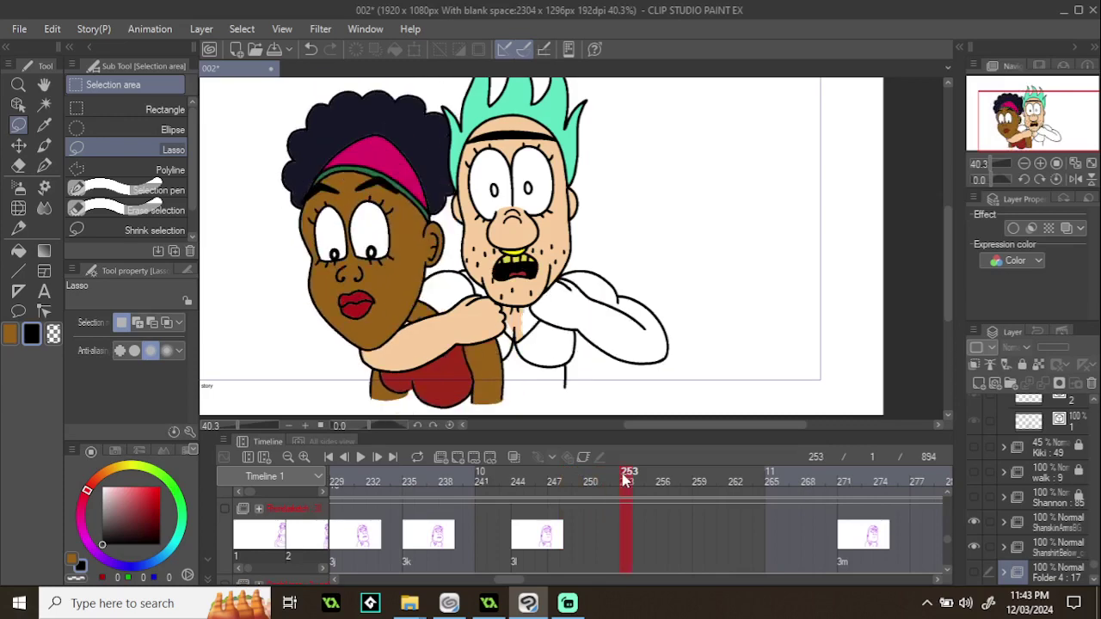
pyautogui.scroll(-2, 614, 555)
pyautogui.scroll(2, 613, 547)
# - Scrub back through the hug to about frame 222, then forward to frame 255
pyautogui.moveTo(602, 479); pyautogui.dragTo(718, 430)
pyautogui.moveTo(473, 414); pyautogui.dragTo(922, 481)
pyautogui.moveTo(482, 584); pyautogui.dragTo(506, 582)
pyautogui.scroll(-2, 514, 561)
pyautogui.moveTo(533, 479)
pyautogui.mouseDown()
pyautogui.moveTo(565, 474)
pyautogui.moveTo(491, 474)
pyautogui.moveTo(516, 477)
pyautogui.mouseUp()
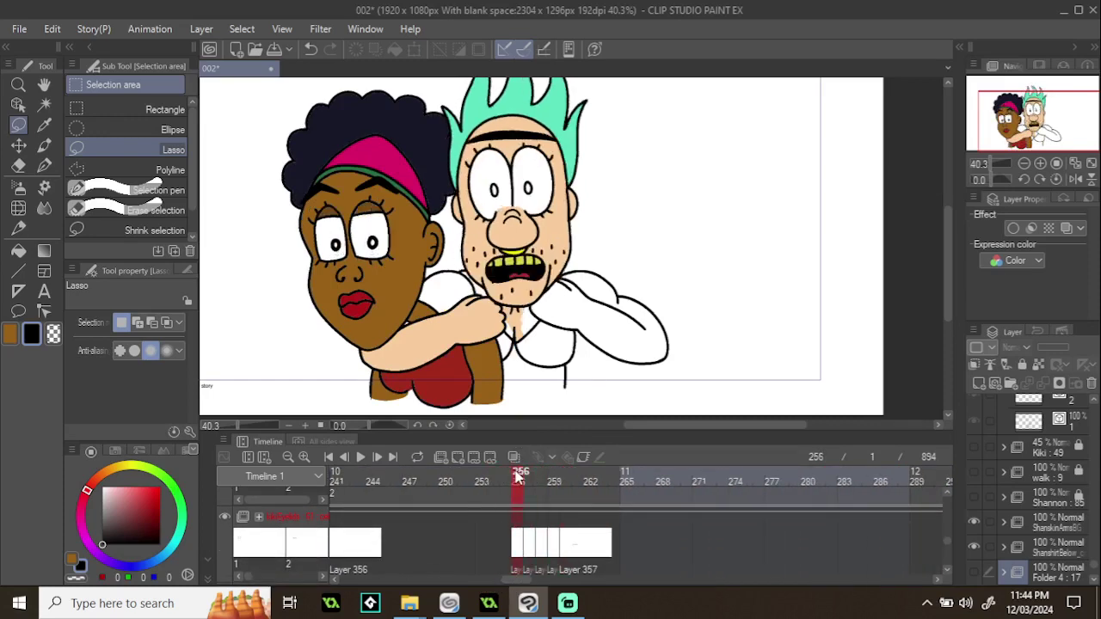
# - Select the ShannonBody layer folder and collapse its child layers
pyautogui.scroll(5, 512, 520)
pyautogui.scroll(6, 511, 531)
pyautogui.scroll(6, 498, 531)
pyautogui.scroll(10, 1021, 475)
pyautogui.scroll(10, 1018, 473)
pyautogui.scroll(-1, 998, 483)
pyautogui.click(1008, 499)
pyautogui.click(1003, 498)
# - Scroll up and down through the animation tracks at frame 256
pyautogui.scroll(2, 560, 527)
pyautogui.scroll(1, 559, 533)
pyautogui.scroll(1, 512, 268)
pyautogui.scroll(-2, 519, 325)
pyautogui.scroll(-3, 503, 524)
pyautogui.scroll(-4, 492, 534)
pyautogui.scroll(3, 507, 537)
pyautogui.scroll(-3, 502, 540)
pyautogui.scroll(-4, 496, 537)
pyautogui.scroll(-4, 495, 538)
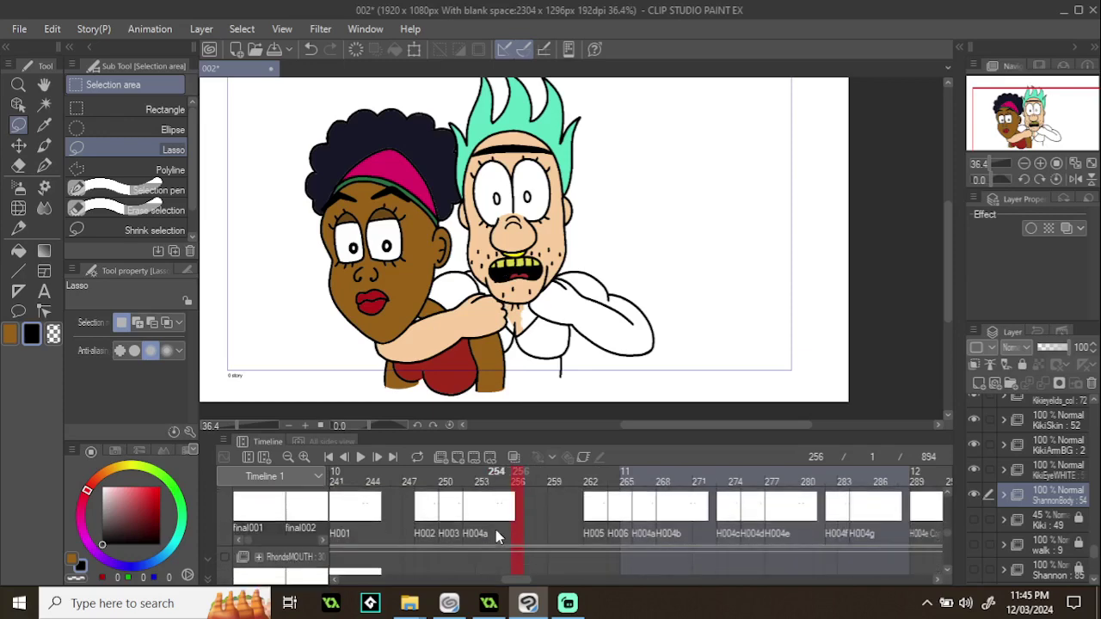
pyautogui.scroll(5, 494, 535)
pyautogui.scroll(5, 502, 527)
pyautogui.scroll(5, 497, 526)
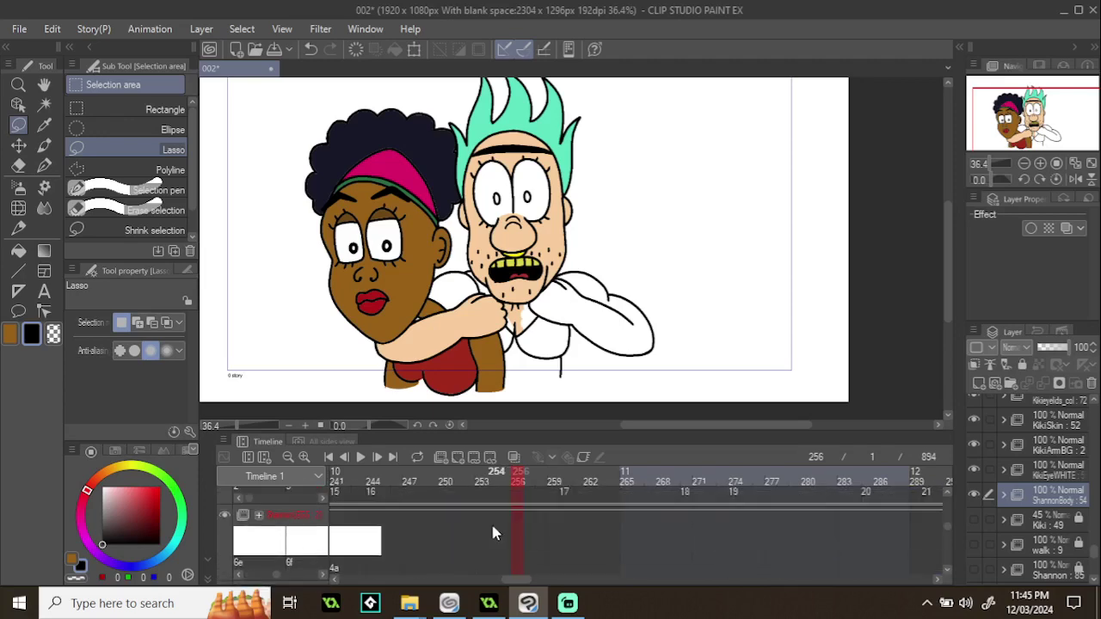
pyautogui.scroll(5, 484, 533)
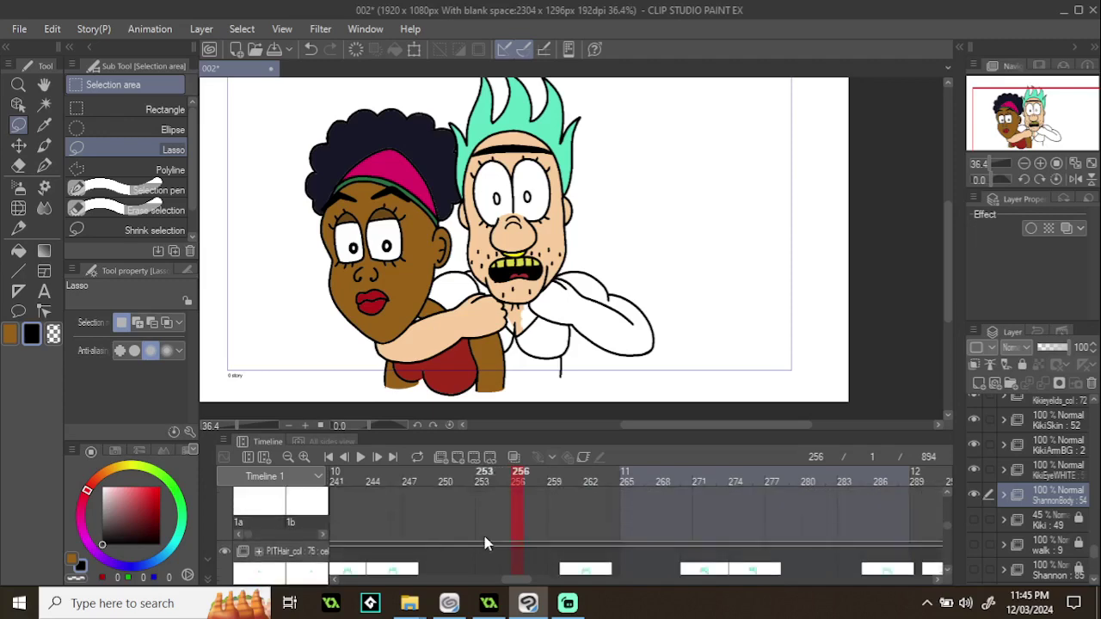
pyautogui.scroll(2, 484, 543)
# - Toggle the Arms_col layer off and on, then select its frame-256 cel
pyautogui.click(223, 526)
pyautogui.click(223, 526)
pyautogui.click(520, 555)
pyautogui.scroll(2, 516, 551)
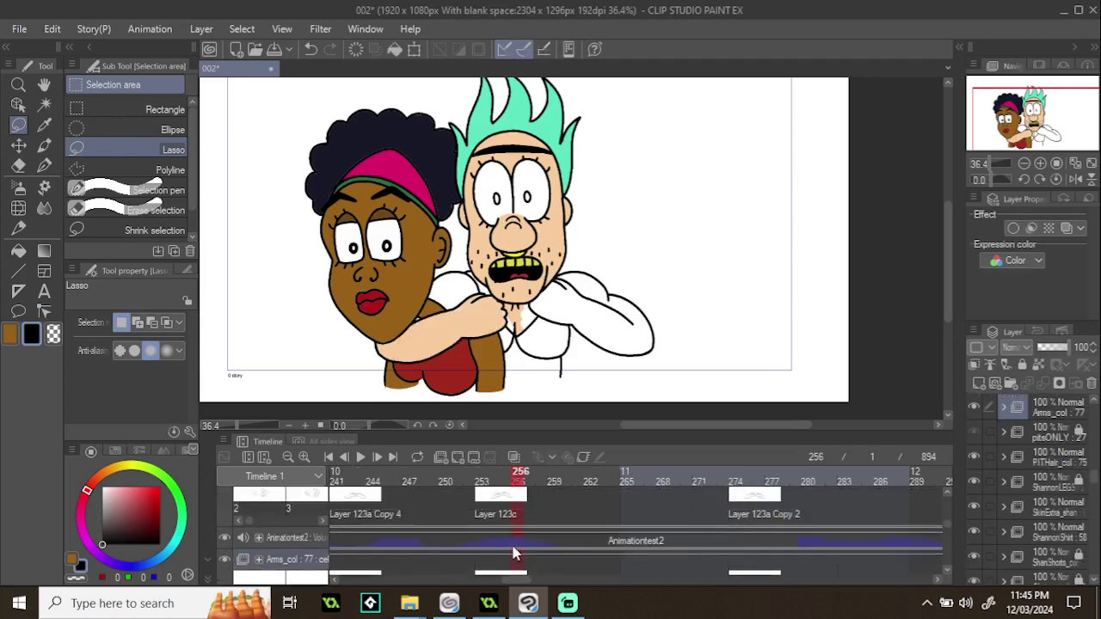
pyautogui.scroll(-1, 510, 531)
pyautogui.scroll(-3, 512, 531)
# - Find and select ShannonBody's 9 Copy 3 cel, then move to frame 255
pyautogui.hscroll(1, 503, 538)
pyautogui.scroll(3, 449, 516)
pyautogui.scroll(-2, 443, 504)
pyautogui.scroll(-1, 433, 507)
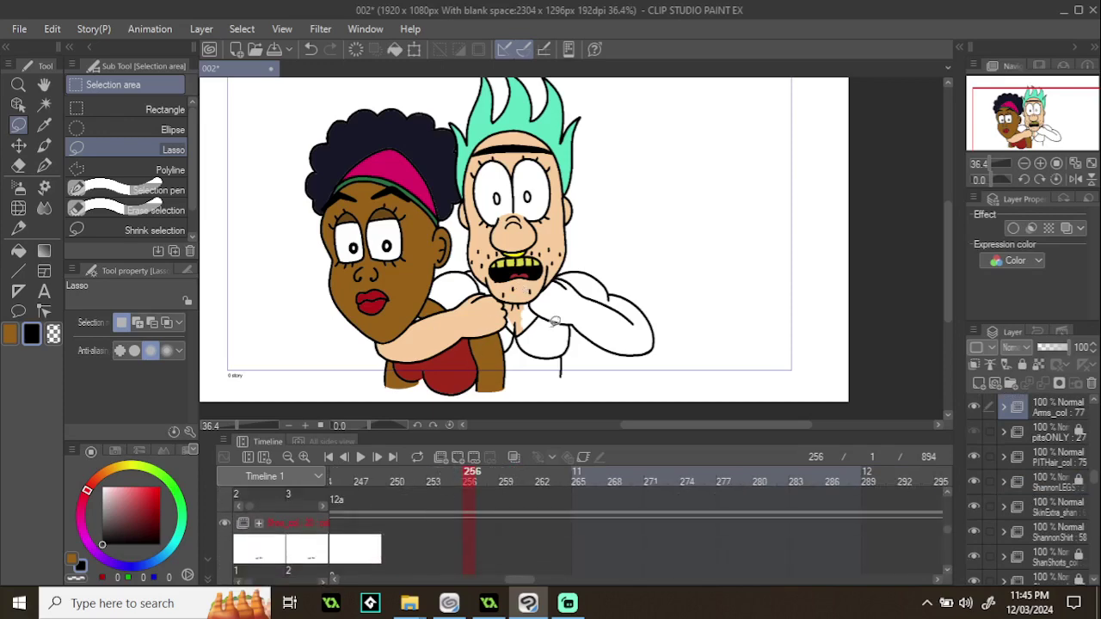
pyautogui.scroll(-3, 516, 550)
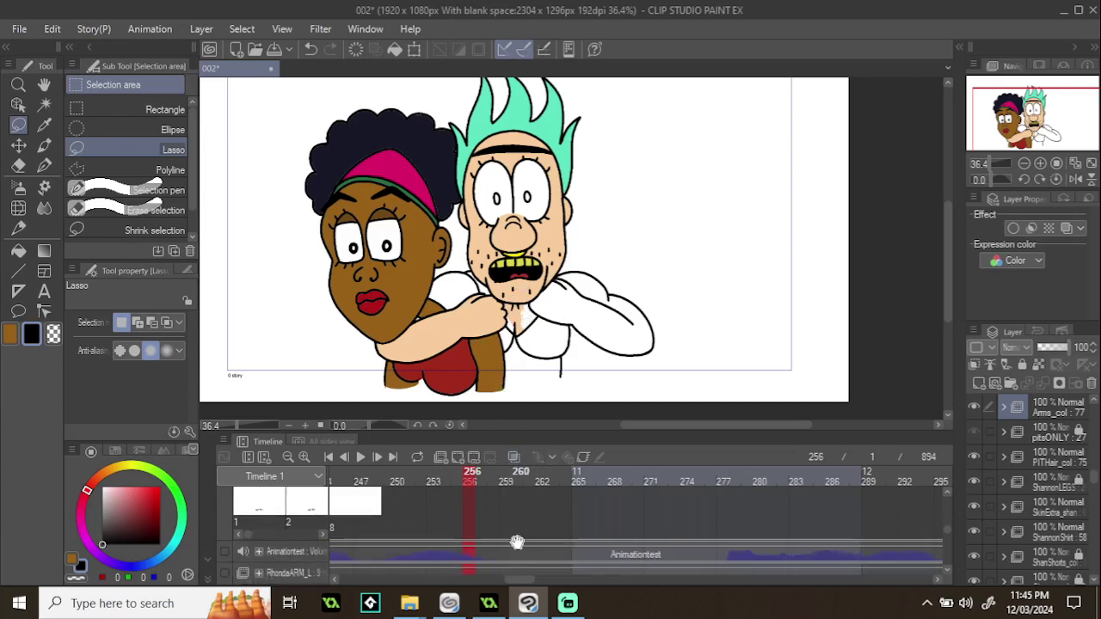
pyautogui.scroll(-2, 471, 551)
pyautogui.scroll(-5, 472, 526)
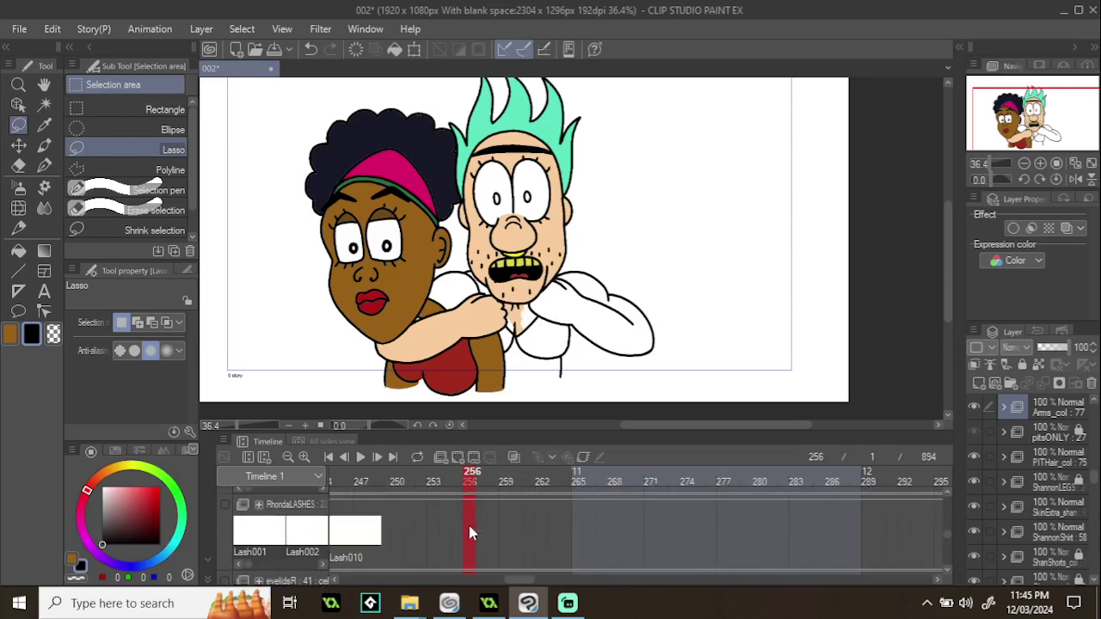
pyautogui.scroll(-4, 469, 534)
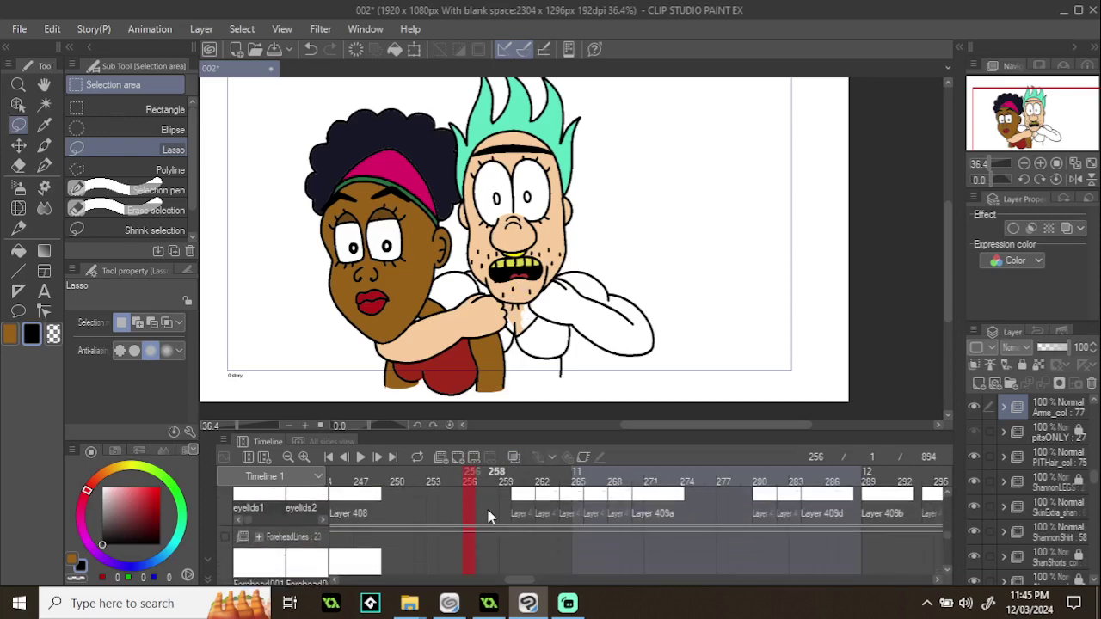
pyautogui.scroll(-4, 480, 535)
pyautogui.scroll(-5, 475, 535)
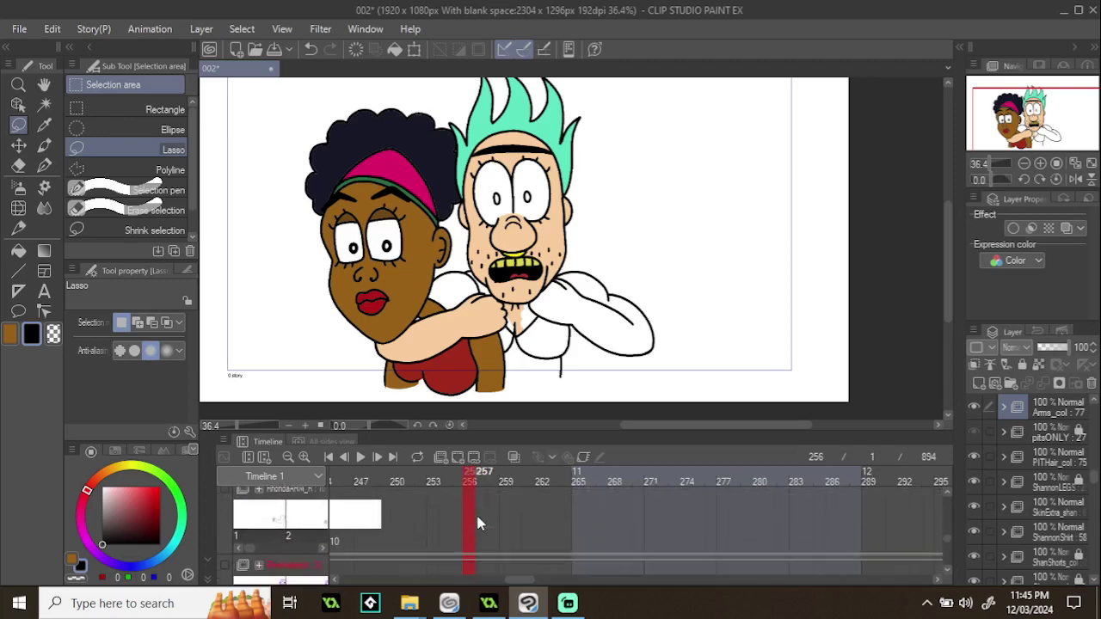
pyautogui.scroll(-5, 482, 515)
pyautogui.scroll(-5, 483, 516)
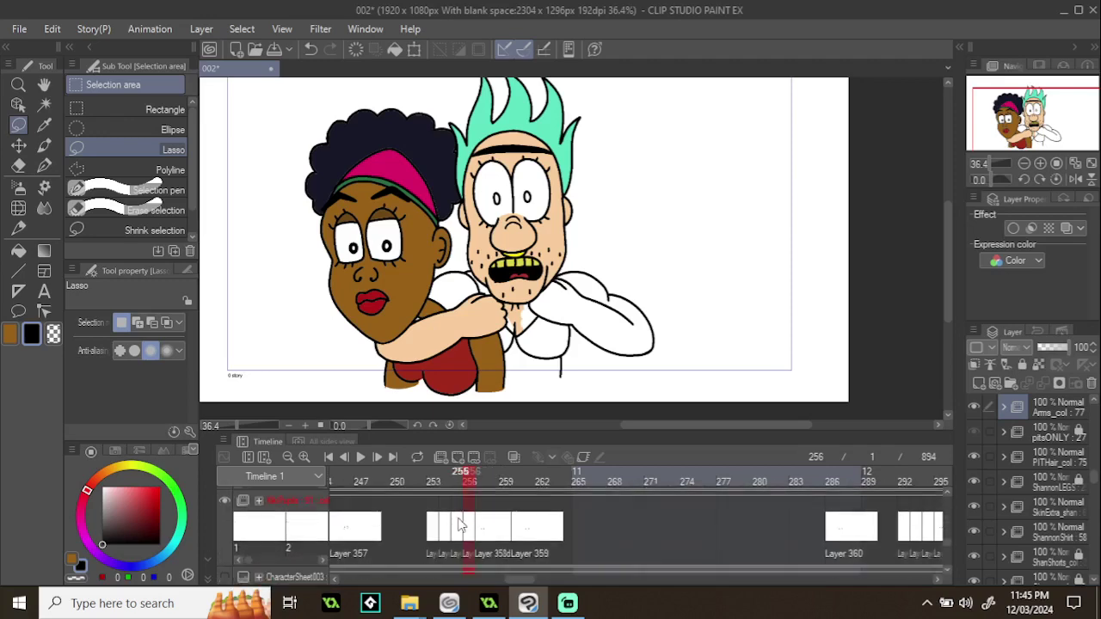
pyautogui.scroll(-5, 459, 523)
pyautogui.scroll(-5, 466, 533)
pyautogui.scroll(-5, 460, 531)
pyautogui.scroll(-5, 460, 532)
pyautogui.scroll(-4, 447, 540)
pyautogui.scroll(-3, 436, 538)
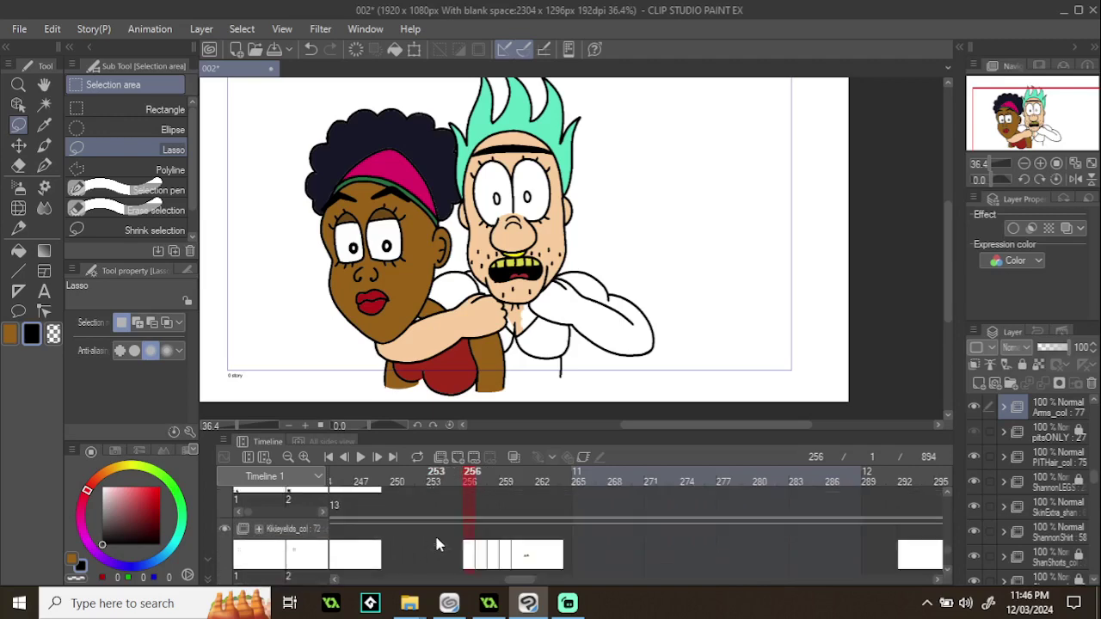
pyautogui.scroll(-4, 438, 537)
pyautogui.scroll(-4, 450, 539)
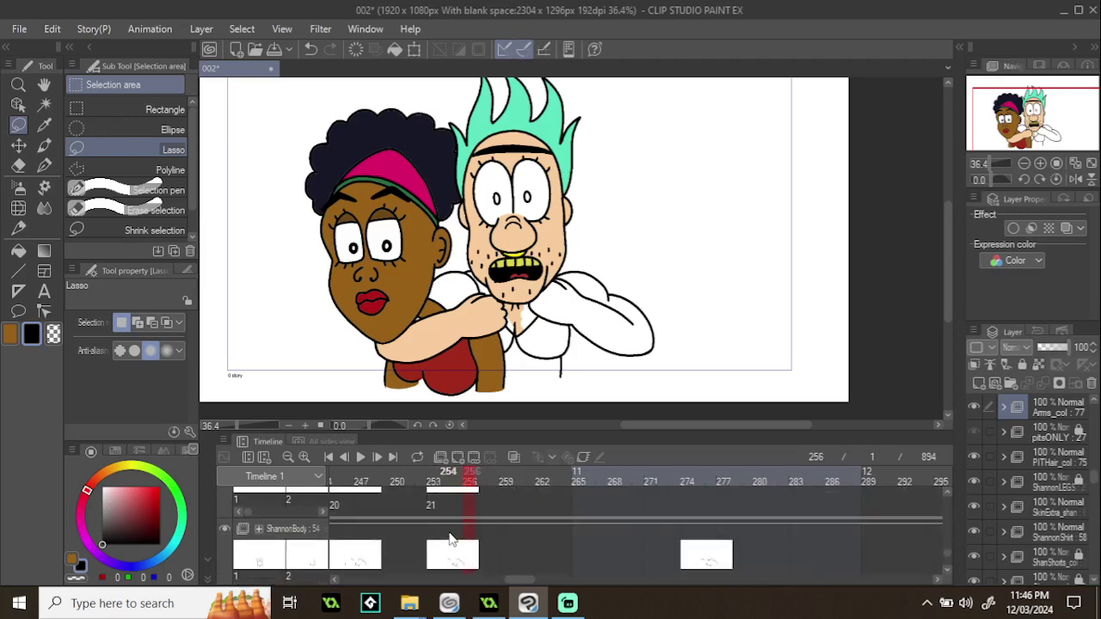
pyautogui.scroll(1, 447, 537)
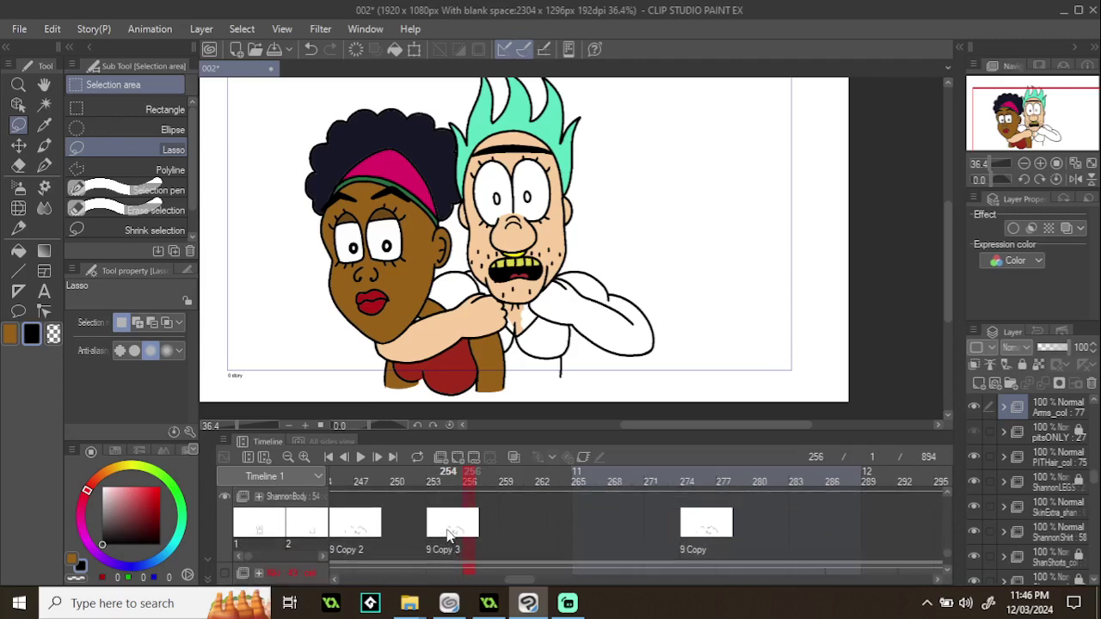
pyautogui.click(453, 531)
pyautogui.click(457, 519)
pyautogui.scroll(-2, 447, 520)
pyautogui.scroll(-4, 443, 529)
pyautogui.scroll(-4, 436, 533)
pyautogui.scroll(-3, 438, 533)
pyautogui.scroll(-4, 228, 522)
# - Select Folder 4's frame-10 cel and scroll up through the layer list
pyautogui.click(454, 514)
pyautogui.scroll(-5, 374, 548)
pyautogui.scroll(5, 387, 555)
pyautogui.scroll(2, 386, 549)
pyautogui.scroll(2, 369, 546)
pyautogui.scroll(4, 392, 537)
pyautogui.scroll(4, 395, 526)
pyautogui.scroll(3, 412, 564)
pyautogui.scroll(4, 504, 338)
pyautogui.scroll(2, 504, 338)
pyautogui.scroll(-1, 297, 524)
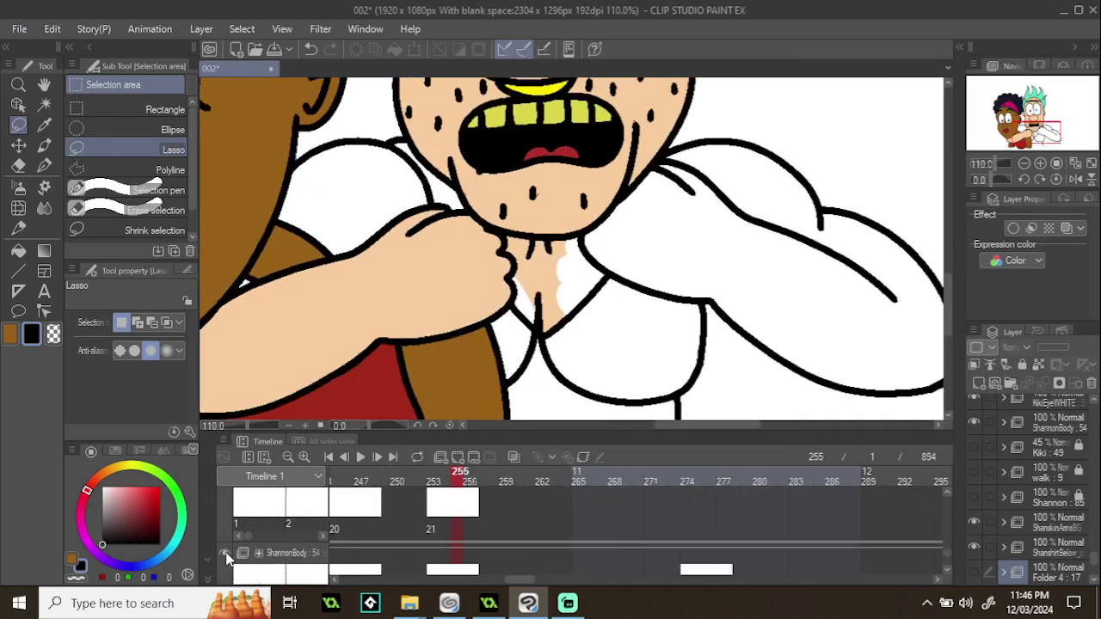
pyautogui.scroll(3, 237, 526)
pyautogui.scroll(4, 238, 529)
pyautogui.scroll(1, 241, 535)
pyautogui.scroll(-1, 998, 487)
pyautogui.scroll(-1, 1010, 473)
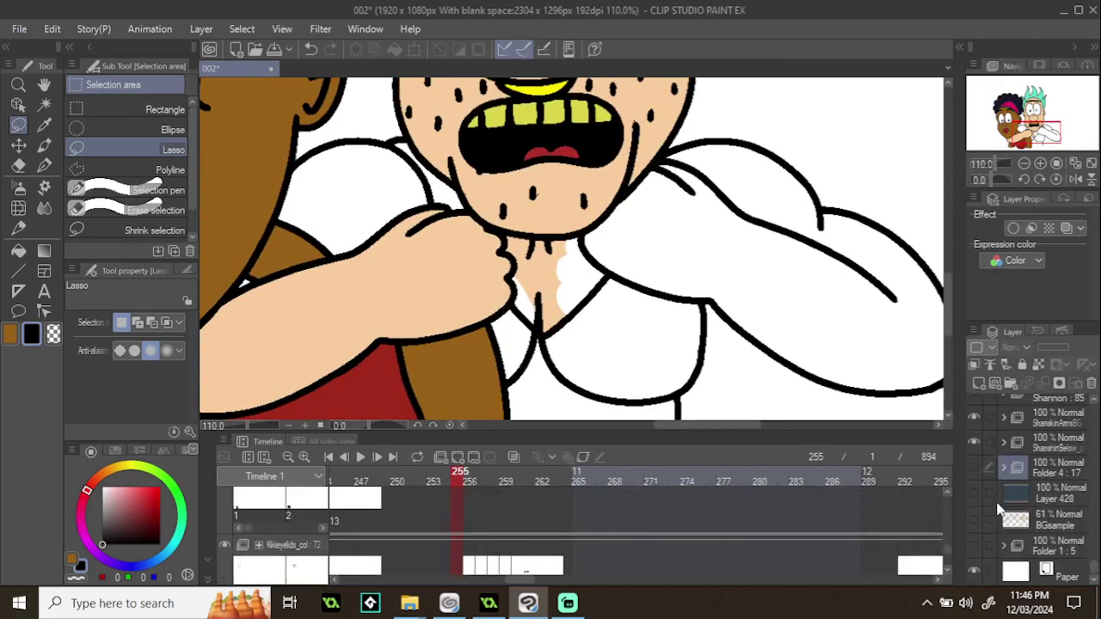
pyautogui.scroll(1, 1000, 510)
pyautogui.scroll(1, 992, 480)
pyautogui.scroll(1, 985, 472)
# - Briefly hide and re-show the ShannonBody layer to check the shirt outlines
pyautogui.click(974, 464)
pyautogui.click(974, 464)
pyautogui.scroll(-1, 981, 506)
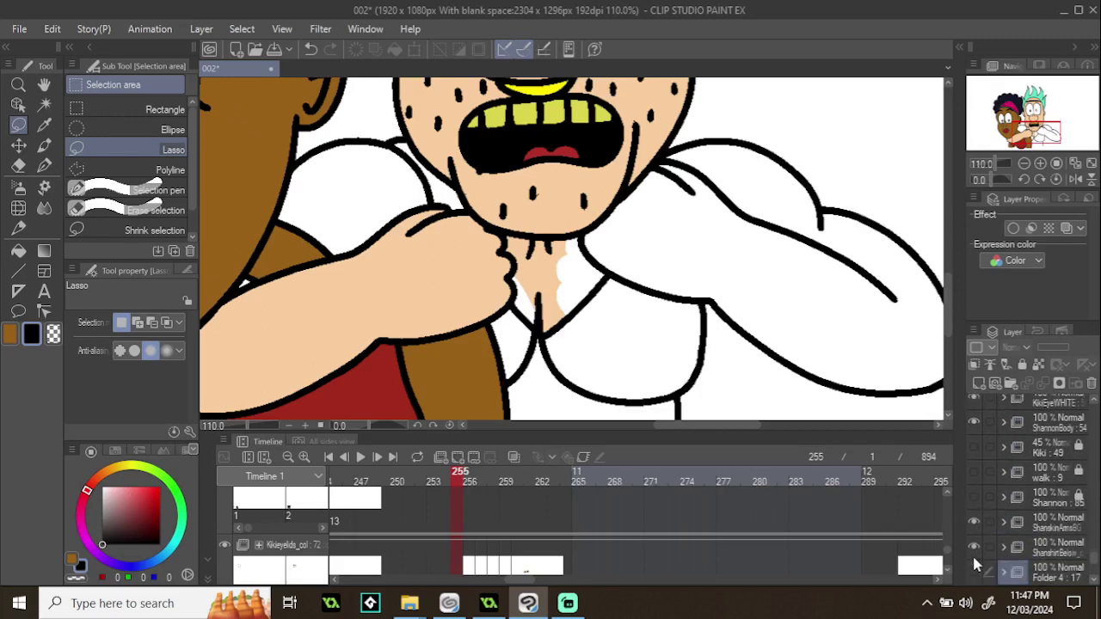
pyautogui.scroll(-1, 971, 553)
pyautogui.scroll(-1, 1035, 528)
pyautogui.scroll(5, 1022, 525)
pyautogui.scroll(1, 1002, 514)
pyautogui.scroll(-3, 1001, 514)
pyautogui.scroll(-1, 1000, 512)
pyautogui.scroll(5, 977, 526)
pyautogui.scroll(3, 985, 495)
pyautogui.scroll(7, 989, 524)
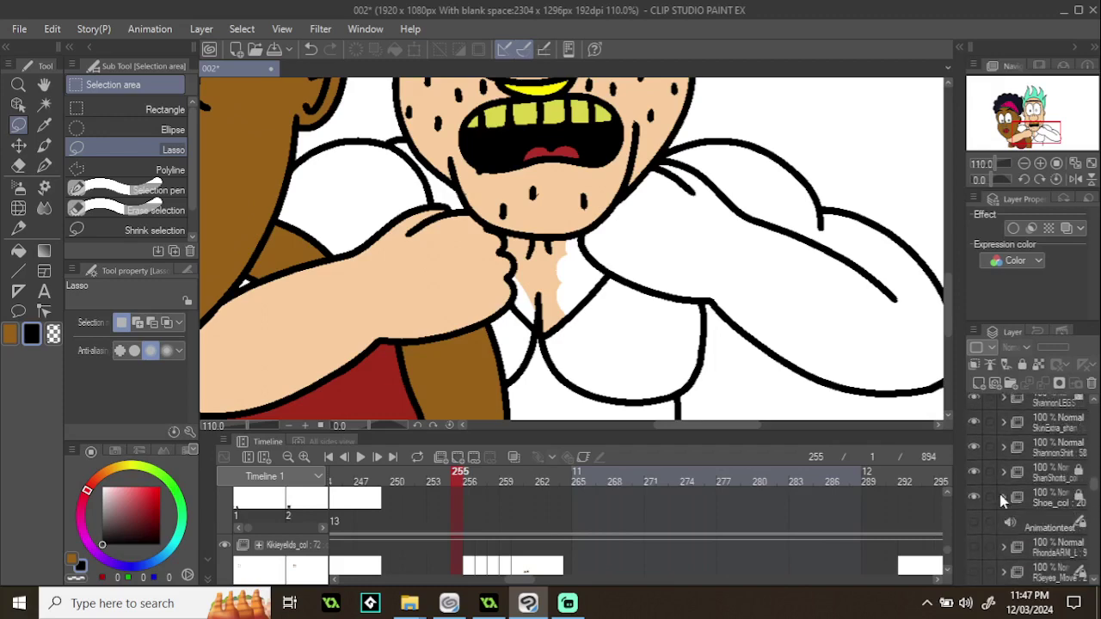
pyautogui.scroll(2, 976, 441)
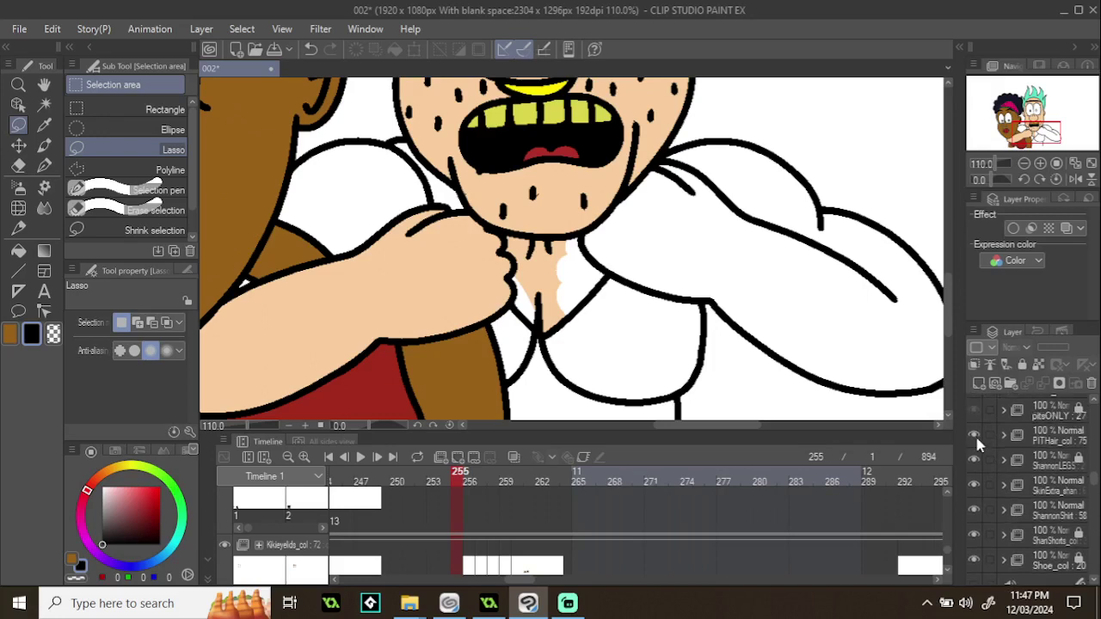
# - Make SkinExtra_shan the editing layer and scroll its timeline track into view
pyautogui.click(1039, 489)
pyautogui.scroll(-5, 819, 499)
pyautogui.scroll(-6, 834, 511)
pyautogui.scroll(4, 943, 534)
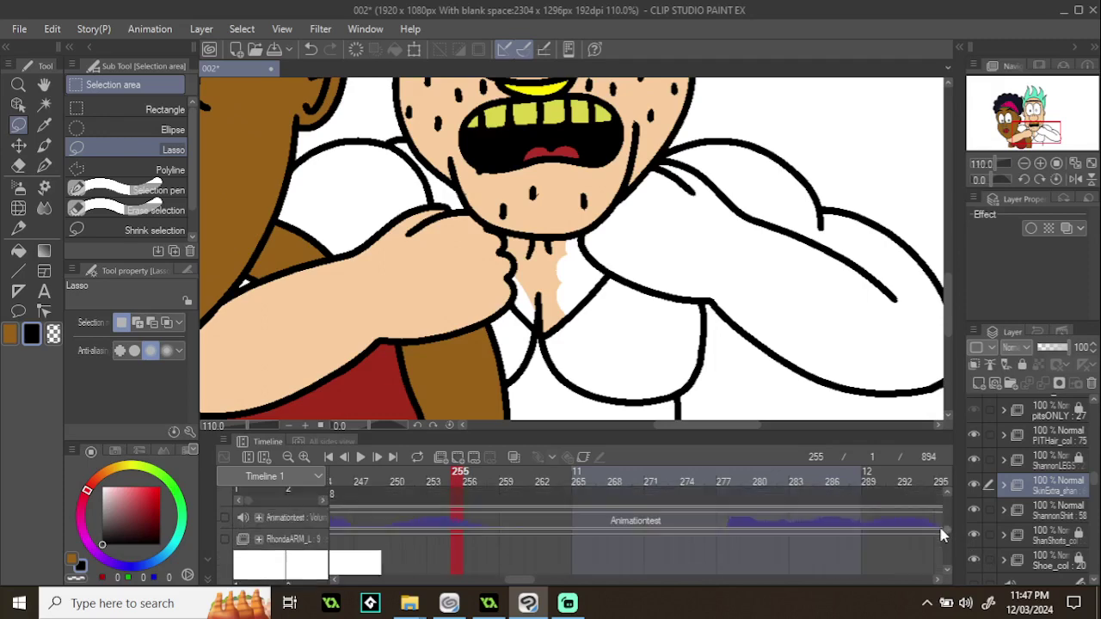
pyautogui.scroll(-3, 943, 532)
pyautogui.scroll(-5, 910, 538)
pyautogui.scroll(-5, 859, 549)
pyautogui.scroll(-5, 860, 533)
pyautogui.scroll(-5, 860, 529)
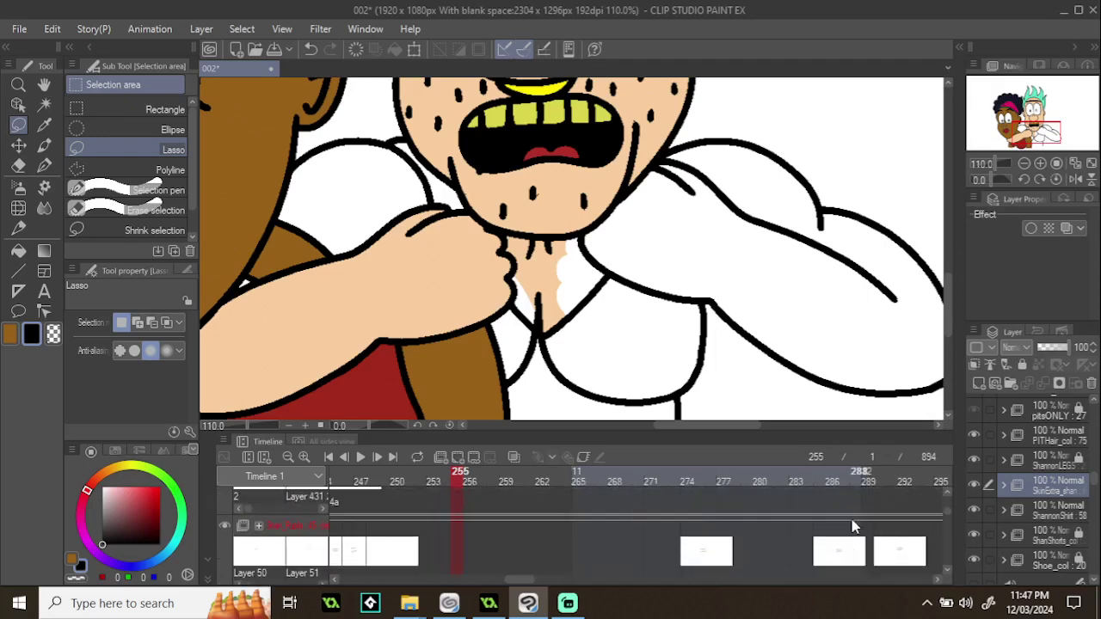
pyautogui.scroll(1, 850, 529)
pyautogui.scroll(4, 847, 527)
pyautogui.scroll(-3, 593, 542)
pyautogui.scroll(3, 583, 563)
pyautogui.scroll(-3, 583, 563)
pyautogui.scroll(3, 540, 549)
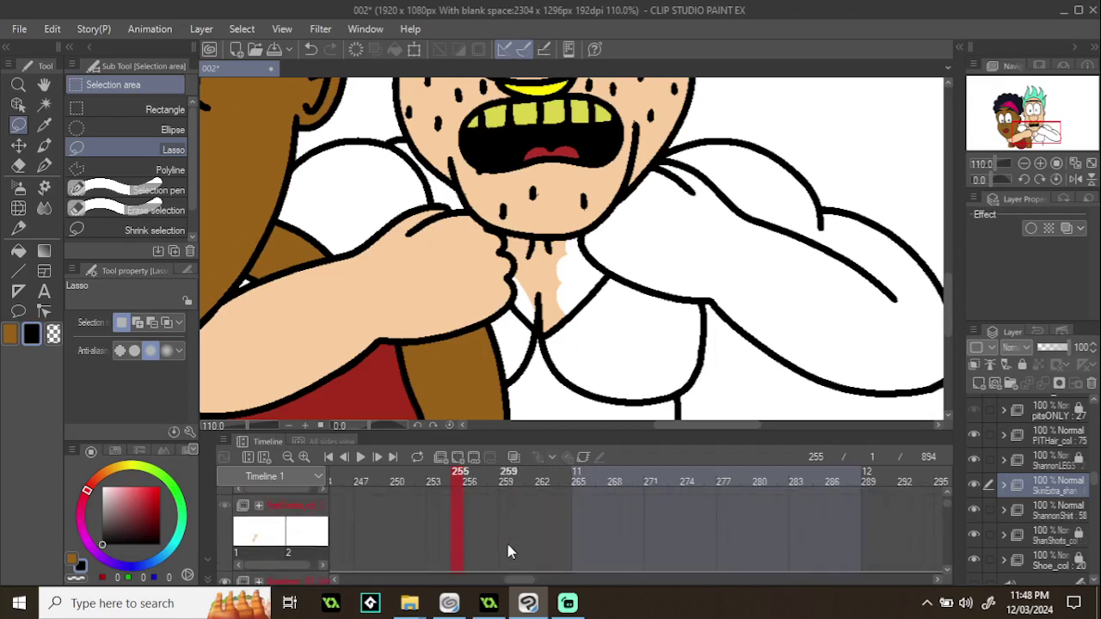
pyautogui.scroll(1, 507, 551)
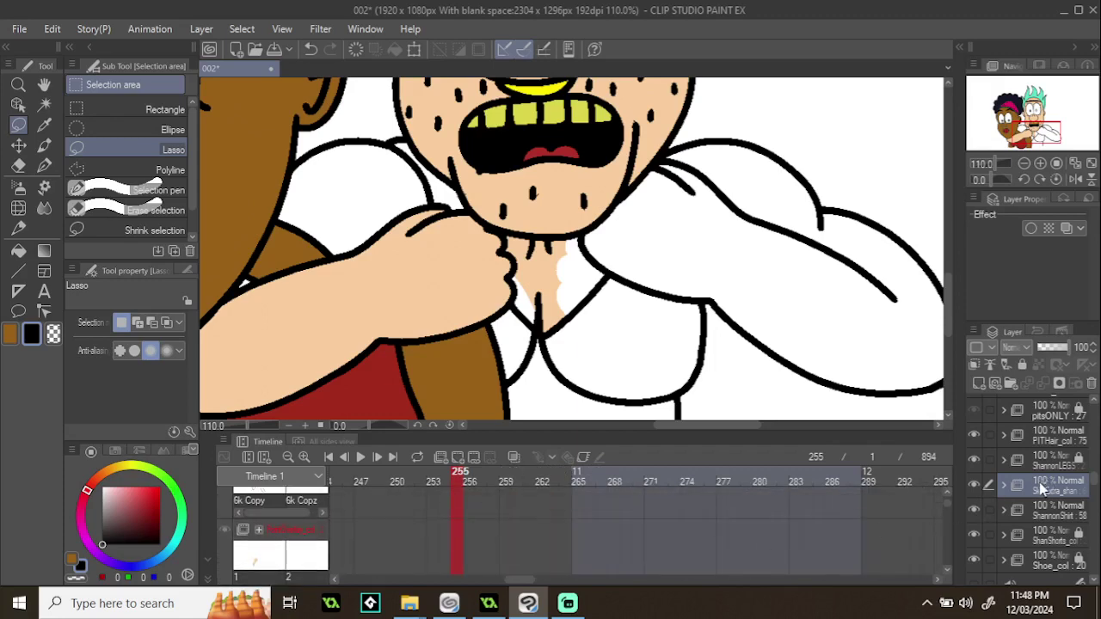
pyautogui.scroll(4, 503, 529)
pyautogui.scroll(1, 449, 550)
pyautogui.scroll(-3, 444, 524)
pyautogui.scroll(-1, 444, 520)
pyautogui.scroll(-3, 437, 515)
pyautogui.scroll(-2, 438, 539)
pyautogui.scroll(-4, 438, 527)
pyautogui.scroll(3, 1067, 460)
pyautogui.scroll(4, 555, 542)
pyautogui.scroll(-2, 557, 529)
pyautogui.scroll(-4, 559, 528)
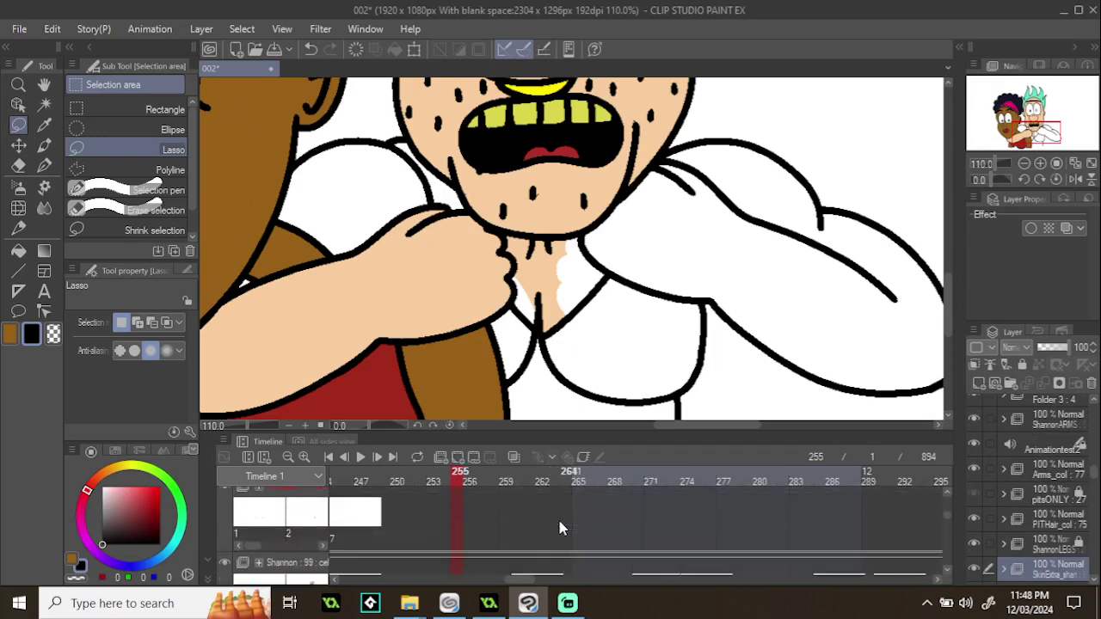
pyautogui.scroll(-3, 559, 527)
pyautogui.scroll(-4, 559, 520)
pyautogui.scroll(4, 559, 520)
pyautogui.scroll(-3, 560, 521)
pyautogui.scroll(-5, 440, 531)
pyautogui.scroll(-1, 443, 532)
pyautogui.scroll(-1, 446, 524)
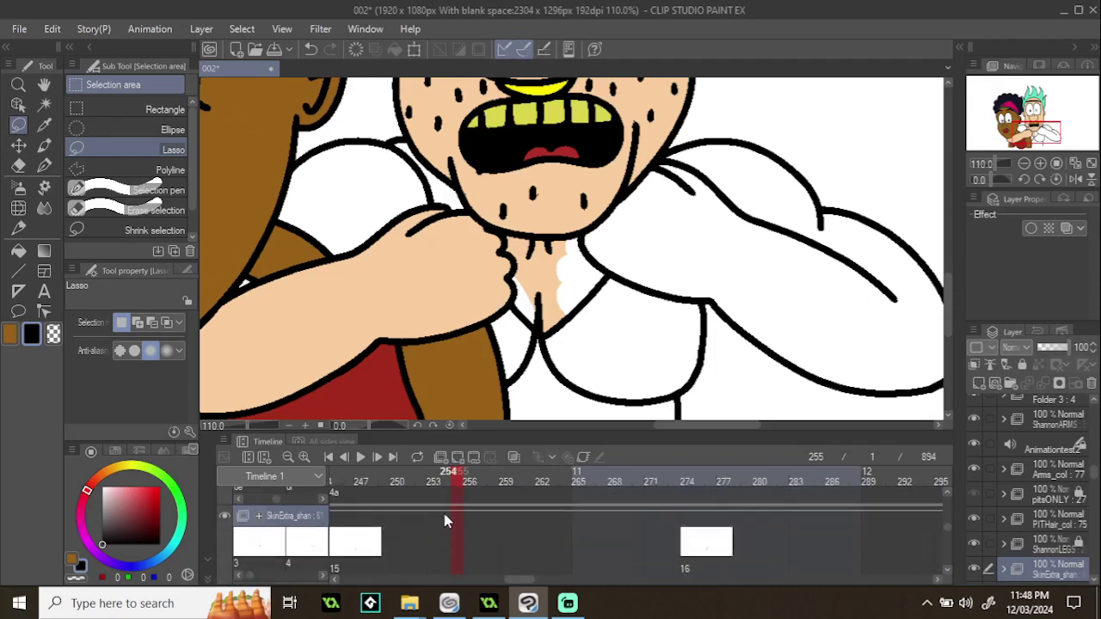
# - Fill the white gap on the man's neck with the skin tone sampled from the arm
pyautogui.click(44, 104)
pyautogui.click(537, 269)
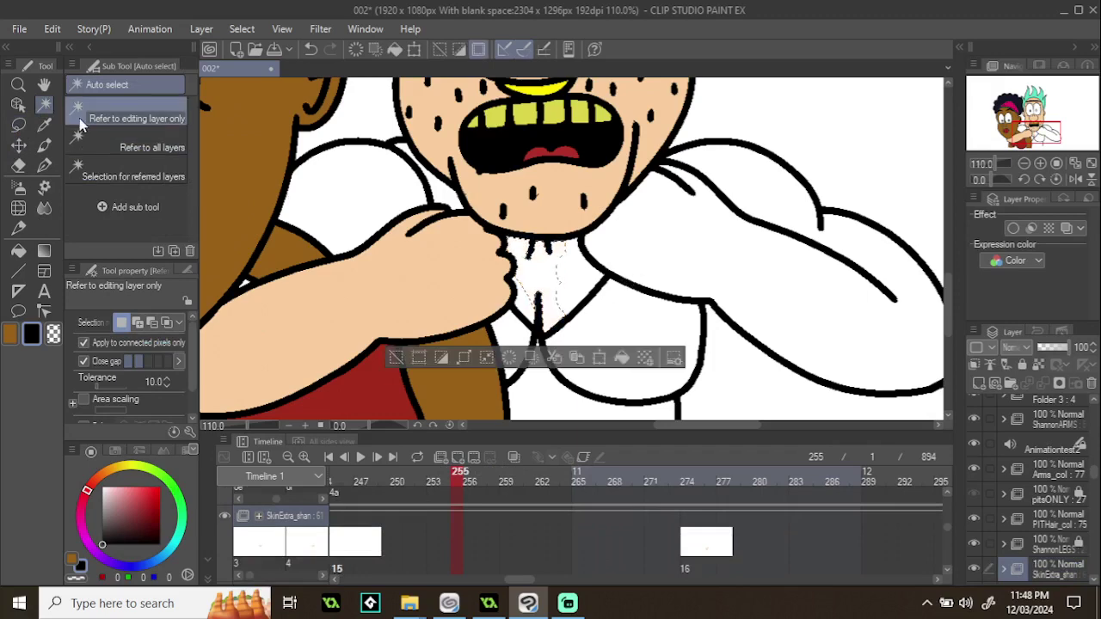
pyautogui.click(18, 124)
pyautogui.hotkey('ctrl', 'd')
pyautogui.click(18, 251)
pyautogui.keyDown('alt'); pyautogui.click(430, 294); pyautogui.keyUp('alt')
pyautogui.click(565, 267)
# - Scrub frames 256–293 and cel 26 on ShannonShit, then return to frame 244
pyautogui.scroll(5, 535, 279)
pyautogui.scroll(-6, 460, 236)
pyautogui.moveTo(467, 479)
pyautogui.mouseDown()
pyautogui.moveTo(623, 454)
pyautogui.moveTo(773, 467)
pyautogui.moveTo(883, 435)
pyautogui.moveTo(928, 439)
pyautogui.moveTo(956, 421)
pyautogui.moveTo(1022, 430)
pyautogui.moveTo(913, 420)
pyautogui.moveTo(830, 434)
pyautogui.moveTo(932, 423)
pyautogui.moveTo(963, 405)
pyautogui.moveTo(534, 410)
pyautogui.mouseUp()
pyautogui.moveTo(302, 410); pyautogui.dragTo(344, 429)
pyautogui.scroll(-3, 361, 430)
pyautogui.scroll(2, 420, 535)
pyautogui.click(506, 525)
pyautogui.moveTo(494, 484); pyautogui.dragTo(262, 465)
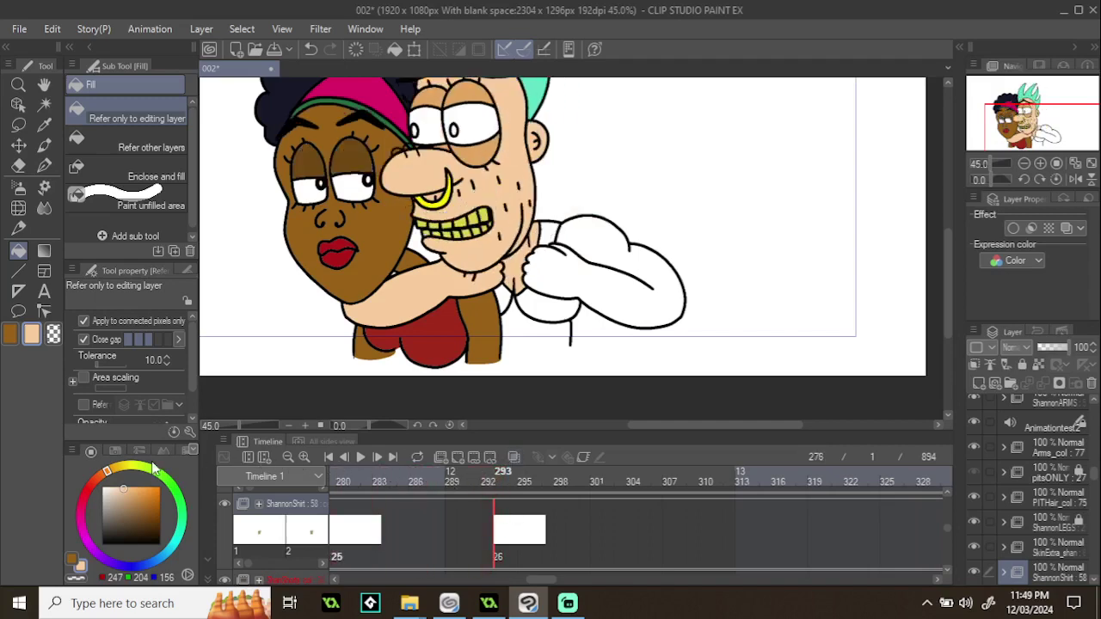
pyautogui.press('Left')
pyautogui.moveTo(361, 480)
pyautogui.mouseDown()
pyautogui.moveTo(418, 478)
pyautogui.moveTo(366, 470)
pyautogui.mouseUp()
pyautogui.click(383, 472)
# - Check the frames up to 283, then go back to frames 243 and 244
pyautogui.scroll(2, 416, 535)
pyautogui.moveTo(698, 488); pyautogui.dragTo(858, 479)
pyautogui.click(374, 474)
pyautogui.click(385, 474)
pyautogui.scroll(5, 509, 332)
# - Select the neck area on frame 244 by colour and make SkinExtra_shan the editing layer
pyautogui.click(43, 165)
pyautogui.click(39, 109)
pyautogui.click(519, 240)
pyautogui.click(260, 504)
# - Select the white neck area by colour, then clear the selection
pyautogui.scroll(-4, 359, 317)
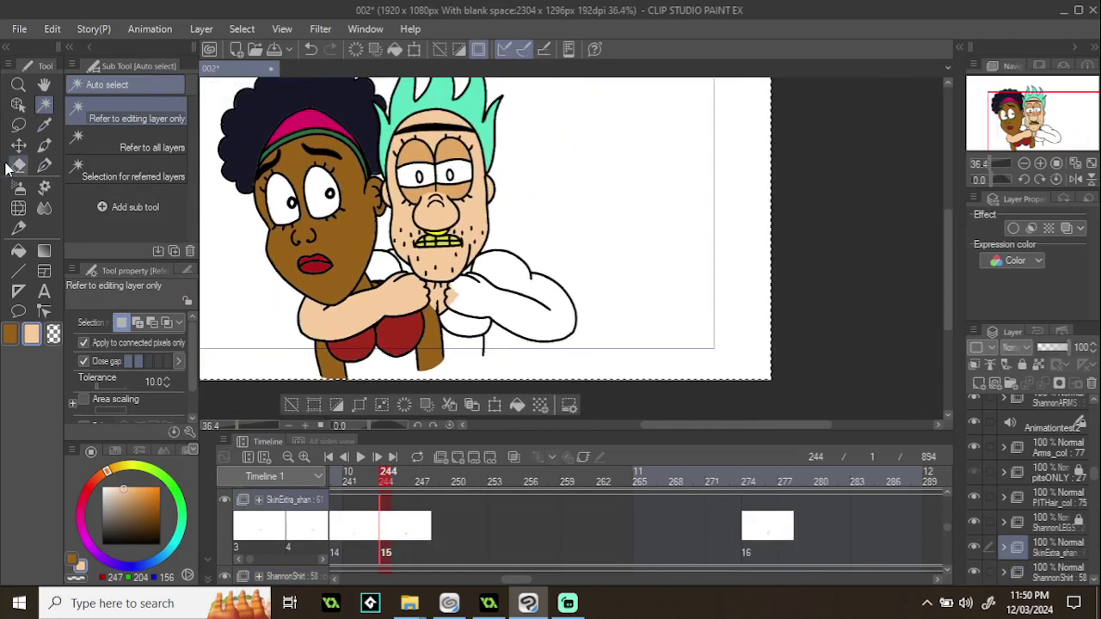
pyautogui.click(12, 126)
pyautogui.scroll(1, 458, 269)
pyautogui.click(44, 105)
pyautogui.scroll(2, 453, 310)
pyautogui.scroll(1, 452, 311)
pyautogui.click(494, 321)
pyautogui.scroll(-1, 515, 305)
pyautogui.click(18, 124)
pyautogui.click(635, 325)
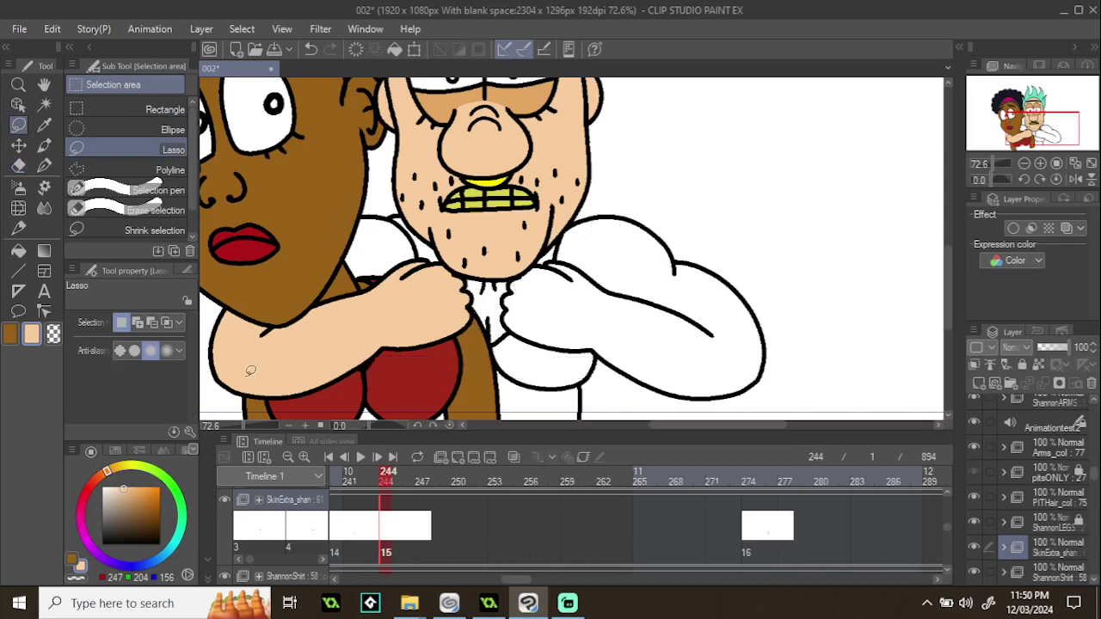
# - Show the light-blue sketch layer for reference, hide it, and make SkinExtra_shan the editing layer
pyautogui.moveTo(1093, 479); pyautogui.dragTo(1083, 564)
pyautogui.scroll(1, 970, 481)
pyautogui.click(975, 503)
pyautogui.scroll(-2, 584, 307)
pyautogui.click(976, 503)
pyautogui.click(388, 537)
# - Compare frames 243 and 244, check frames 241–245, then move on to frame 253
pyautogui.click(379, 475)
pyautogui.moveTo(379, 475); pyautogui.dragTo(386, 474)
pyautogui.scroll(2, 535, 266)
pyautogui.click(16, 253)
pyautogui.scroll(2, 528, 271)
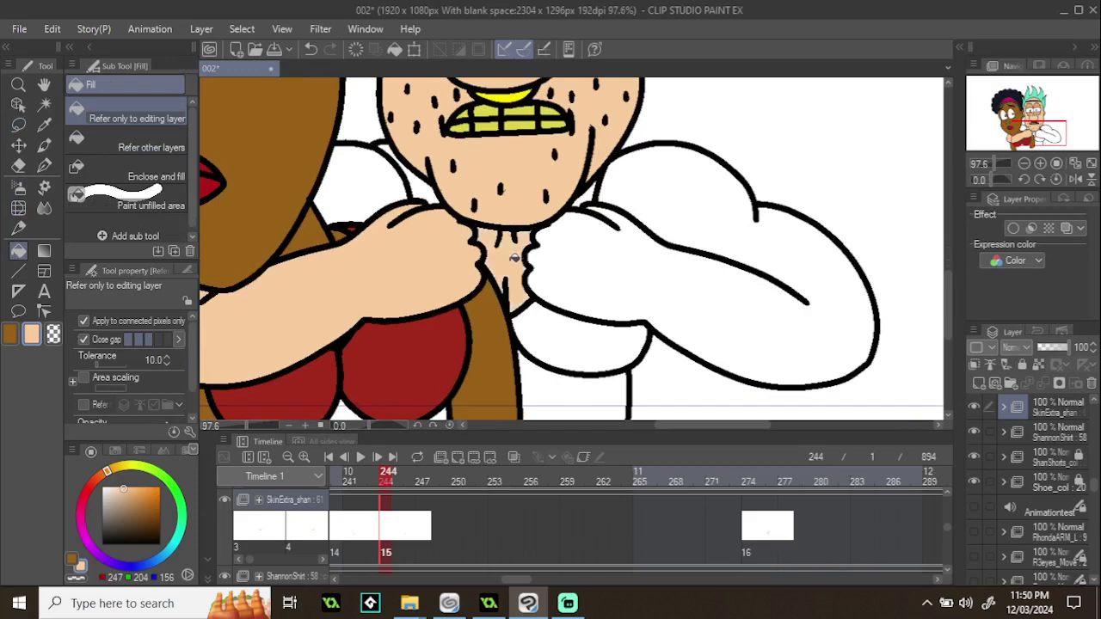
pyautogui.scroll(1, 516, 258)
pyautogui.scroll(-1, 431, 249)
pyautogui.scroll(-2, 431, 250)
pyautogui.moveTo(396, 493); pyautogui.dragTo(348, 480)
pyautogui.moveTo(746, 451)
pyautogui.mouseDown()
pyautogui.moveTo(695, 447)
pyautogui.moveTo(748, 453)
pyautogui.mouseUp()
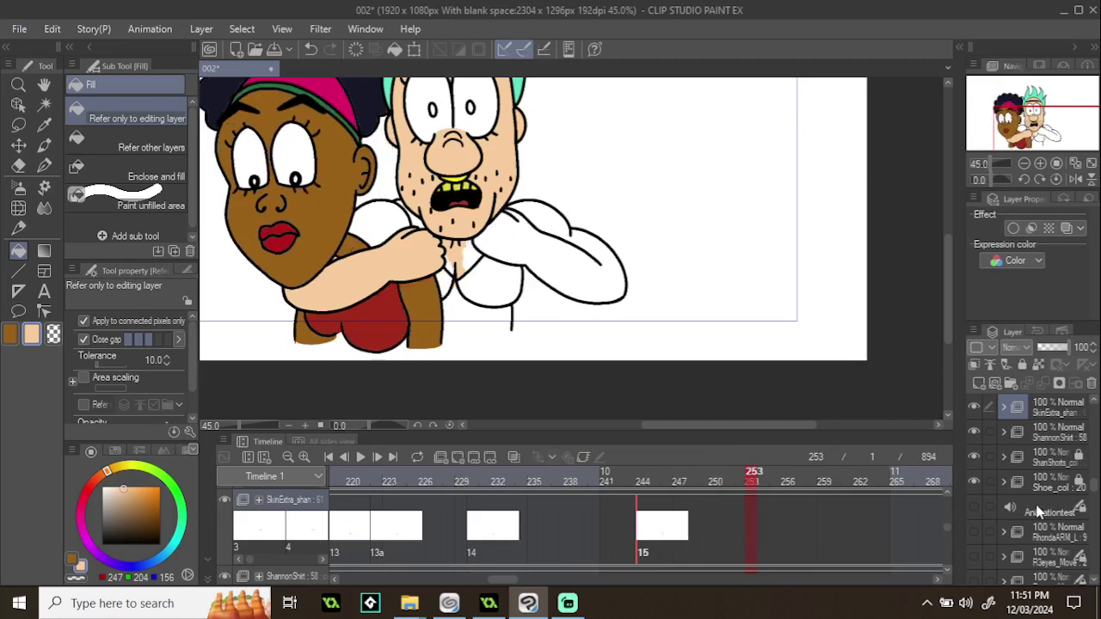
# - Expand the SkinExtra_shan folder and assign cel 15a to frame 253 with Specify cels
pyautogui.click(1002, 410)
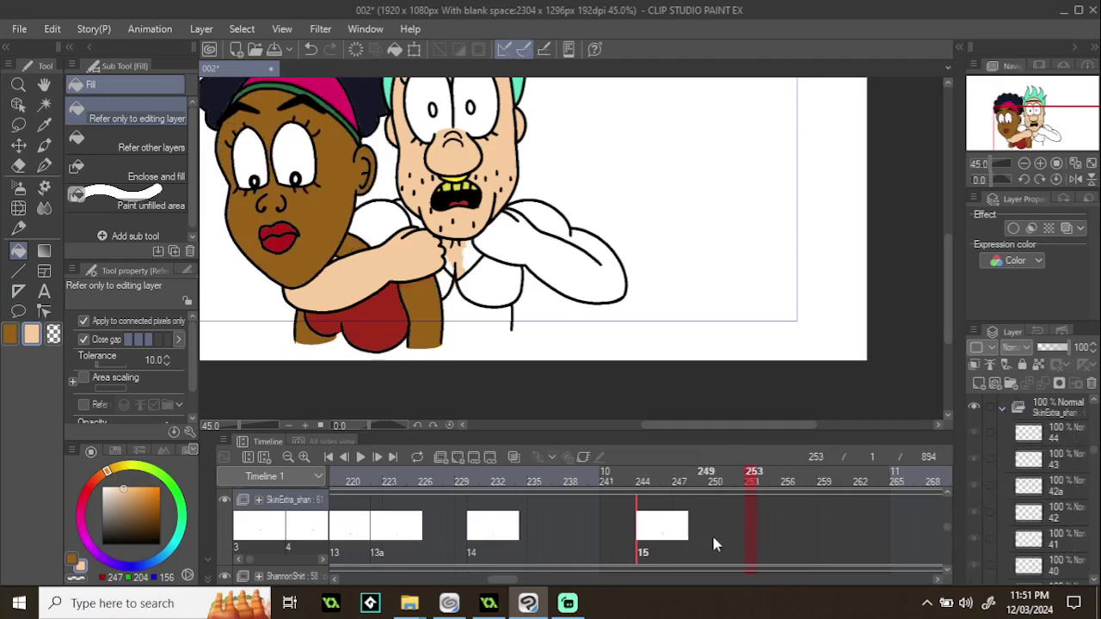
pyautogui.click(751, 521)
pyautogui.rightClick(1066, 578)
pyautogui.click(961, 274)
pyautogui.click(476, 456)
pyautogui.click(393, 307)
pyautogui.click(664, 262)
# - Auto-select the neck area, then fill the white neck gap on cel 15a with skin colour
pyautogui.click(44, 104)
pyautogui.scroll(3, 487, 278)
pyautogui.click(458, 272)
pyautogui.click(19, 109)
pyautogui.click(18, 124)
pyautogui.hotkey('ctrl', 'd')
pyautogui.scroll(3, 456, 261)
pyautogui.click(18, 250)
pyautogui.click(514, 266)
# - Review frames 252 back to 237 to check the neck fill, returning to frame 253
pyautogui.scroll(1, 469, 279)
pyautogui.scroll(2, 470, 279)
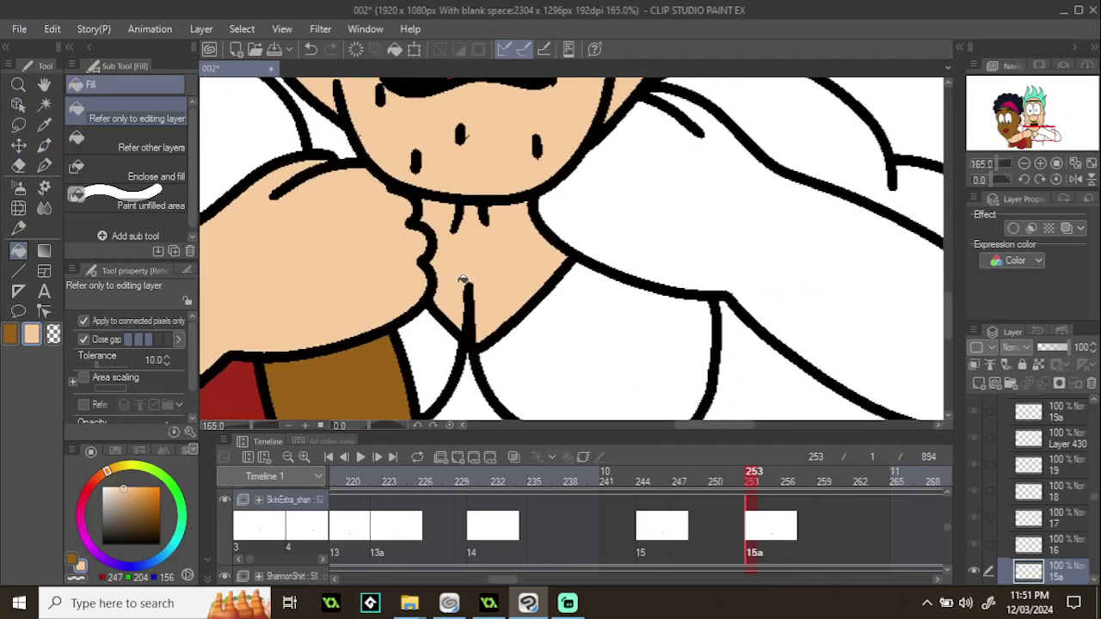
pyautogui.scroll(-4, 447, 253)
pyautogui.click(721, 483)
pyautogui.click(713, 484)
pyautogui.click(750, 483)
pyautogui.moveTo(707, 484)
pyautogui.mouseDown()
pyautogui.moveTo(559, 469)
pyautogui.moveTo(460, 475)
pyautogui.moveTo(750, 492)
pyautogui.mouseUp()
pyautogui.scroll(-5, 626, 381)
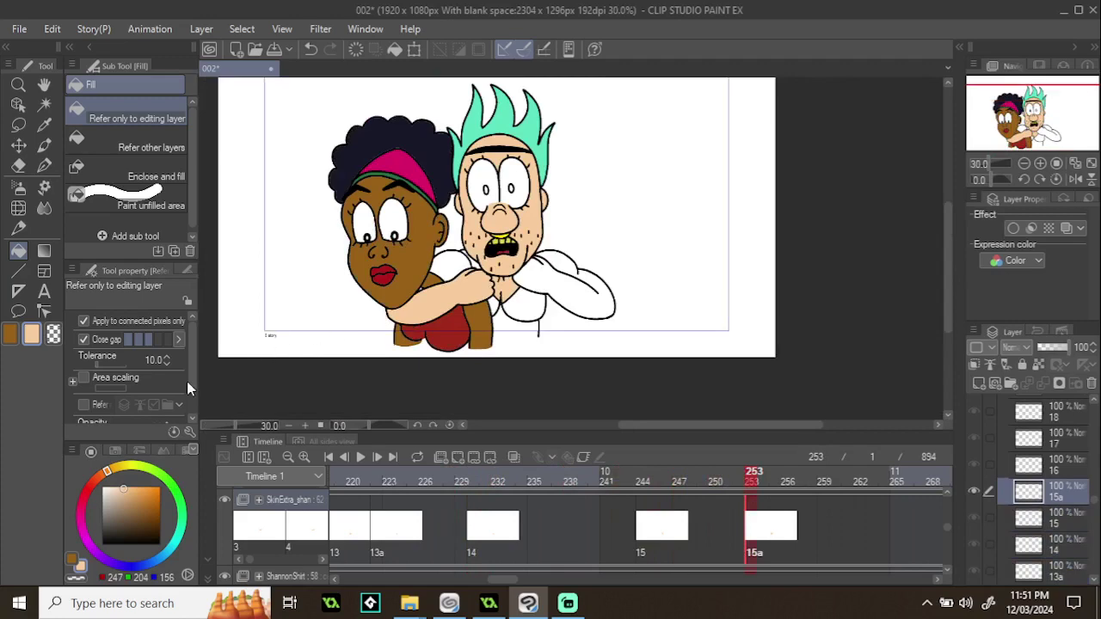
# - Step back from frame 253 through frames 235, 220 and 184 to frame 156
pyautogui.moveTo(784, 478)
pyautogui.mouseDown()
pyautogui.moveTo(582, 457)
pyautogui.moveTo(418, 457)
pyautogui.moveTo(314, 426)
pyautogui.moveTo(421, 425)
pyautogui.moveTo(372, 425)
pyautogui.mouseUp()
pyautogui.scroll(8, 496, 287)
pyautogui.scroll(2, 548, 219)
pyautogui.scroll(-3, 543, 209)
pyautogui.moveTo(374, 480); pyautogui.dragTo(379, 424)
pyautogui.scroll(-5, 442, 318)
pyautogui.click(372, 481)
pyautogui.press('Left')
pyautogui.press('Left')
pyautogui.press('Left')
pyautogui.press('Left')
pyautogui.press('Left')
pyautogui.press('Left')
pyautogui.press('Left')
pyautogui.press('Left')
pyautogui.press('Left')
pyautogui.hotkey('ctrl', '-')
pyautogui.press('Left')
pyautogui.press('Left')
pyautogui.press('Left')
pyautogui.press('Left')
pyautogui.press('Left')
pyautogui.press('Left')
pyautogui.press('Left')
pyautogui.press('Left')
pyautogui.press('Left')
pyautogui.press('Left')
pyautogui.press('Left')
pyautogui.press('Left')
pyautogui.press('Left')
pyautogui.press('Left')
pyautogui.press('Left')
pyautogui.press('Left')
pyautogui.press('Left')
pyautogui.press('Left')
pyautogui.press('Left')
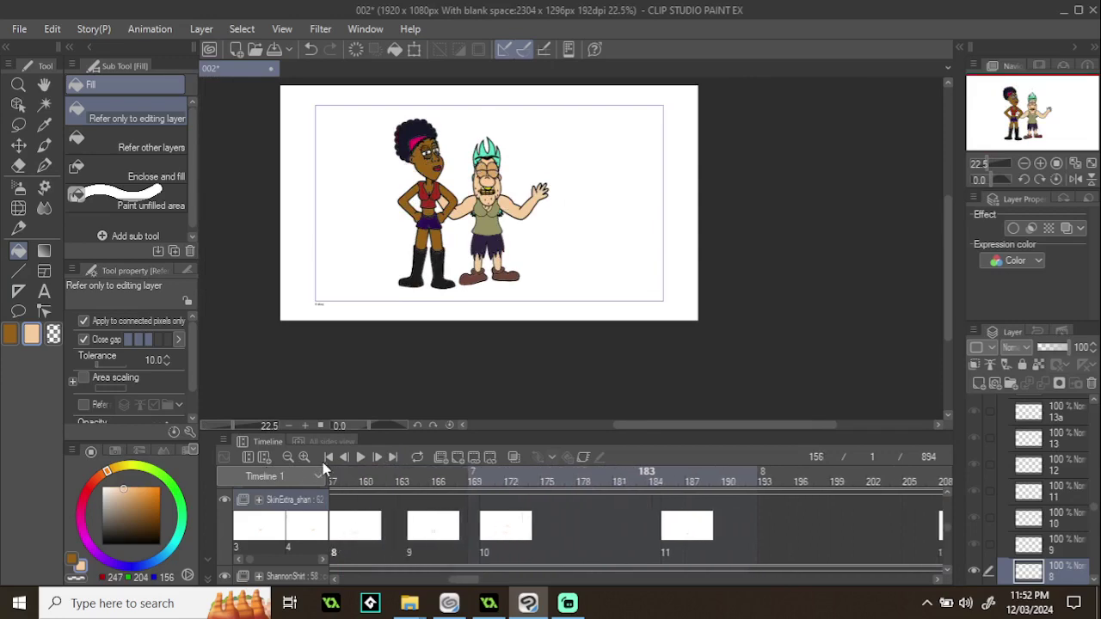
# - Review frames 156 to 202, then rewind through frame 175 to frame 133
pyautogui.moveTo(326, 467)
pyautogui.mouseDown()
pyautogui.moveTo(533, 410)
pyautogui.moveTo(472, 410)
pyautogui.moveTo(671, 410)
pyautogui.moveTo(662, 398)
pyautogui.moveTo(737, 384)
pyautogui.moveTo(669, 391)
pyautogui.moveTo(806, 376)
pyautogui.moveTo(953, 386)
pyautogui.moveTo(644, 395)
pyautogui.moveTo(846, 388)
pyautogui.moveTo(883, 381)
pyautogui.moveTo(776, 381)
pyautogui.moveTo(917, 356)
pyautogui.moveTo(848, 364)
pyautogui.mouseUp()
pyautogui.scroll(3, 455, 326)
pyautogui.scroll(-4, 408, 311)
pyautogui.scroll(1, 432, 296)
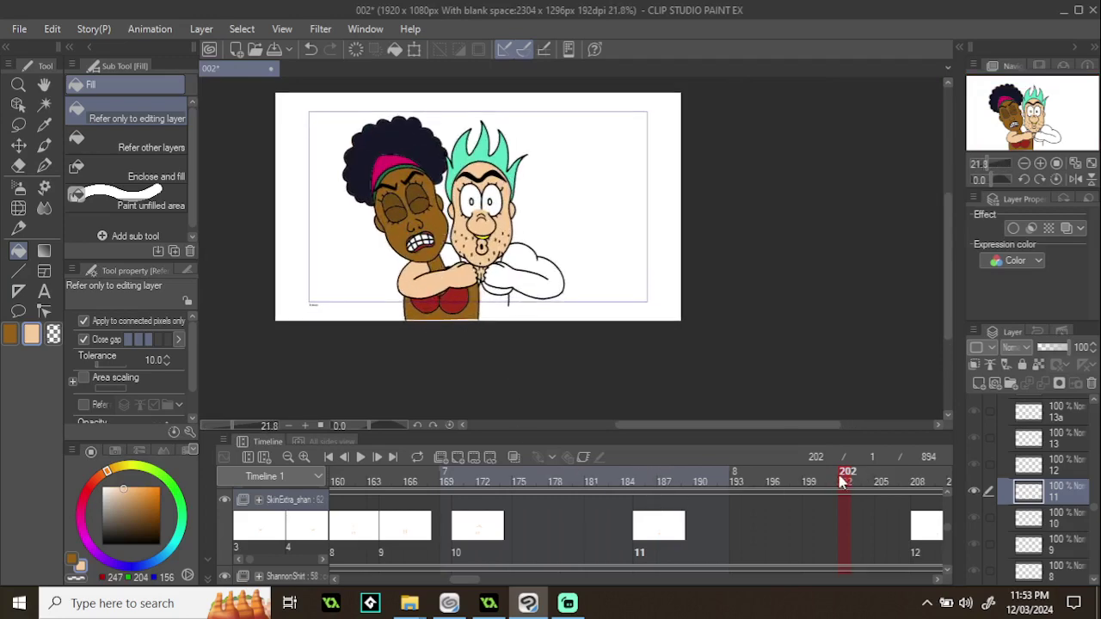
pyautogui.moveTo(840, 482); pyautogui.dragTo(516, 447)
pyautogui.moveTo(393, 443); pyautogui.dragTo(71, 418)
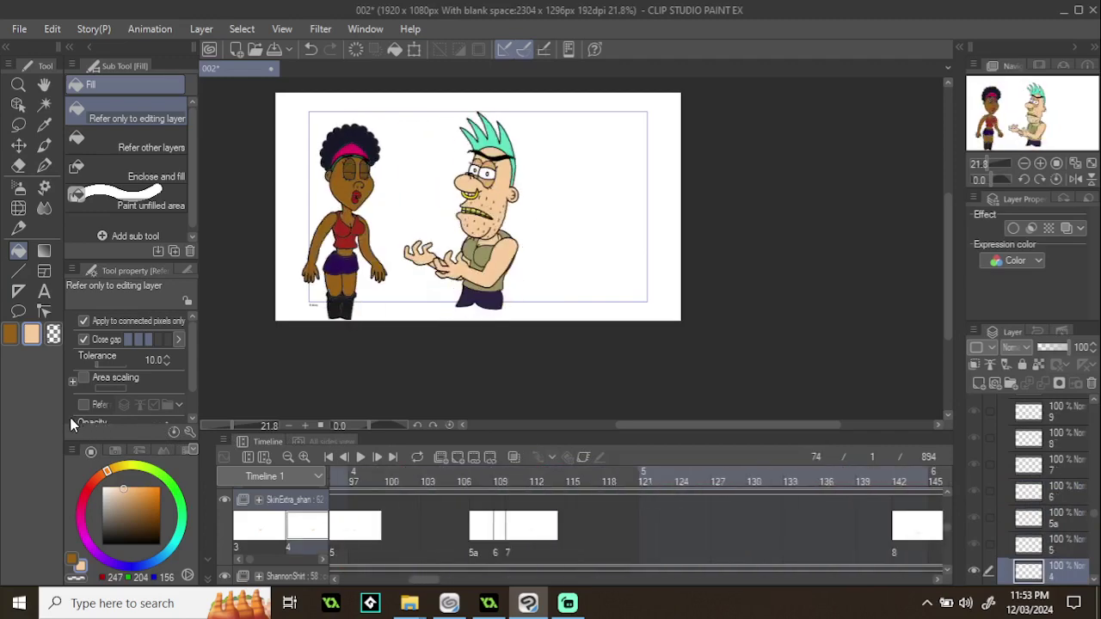
# - Preview frames 56 to 71, then scroll the timeline right to the hugging frames near 191
pyautogui.moveTo(478, 483)
pyautogui.mouseDown()
pyautogui.moveTo(533, 482)
pyautogui.moveTo(468, 465)
pyautogui.mouseUp()
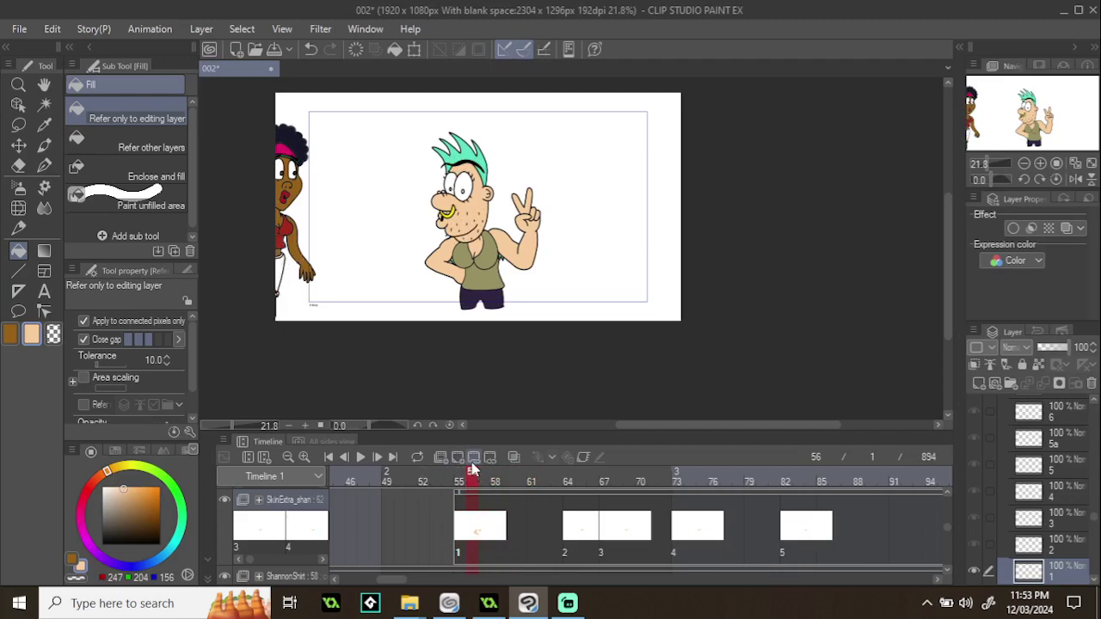
pyautogui.moveTo(507, 484)
pyautogui.mouseDown()
pyautogui.moveTo(478, 480)
pyautogui.moveTo(518, 474)
pyautogui.moveTo(484, 474)
pyautogui.moveTo(508, 471)
pyautogui.mouseUp()
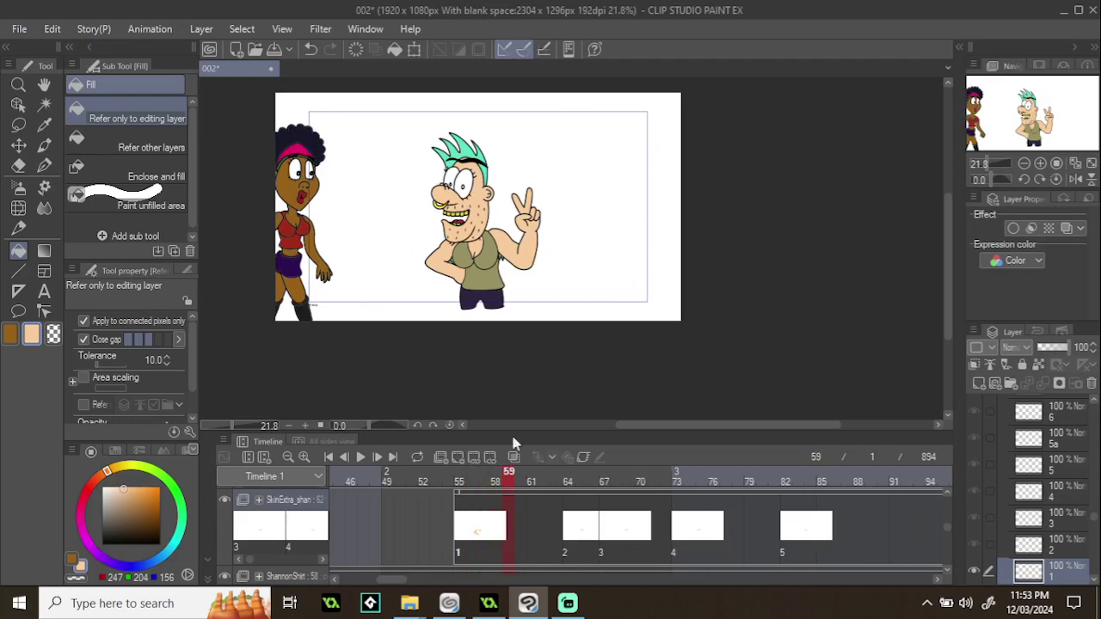
pyautogui.moveTo(527, 482); pyautogui.dragTo(811, 438)
pyautogui.moveTo(389, 585); pyautogui.dragTo(494, 576)
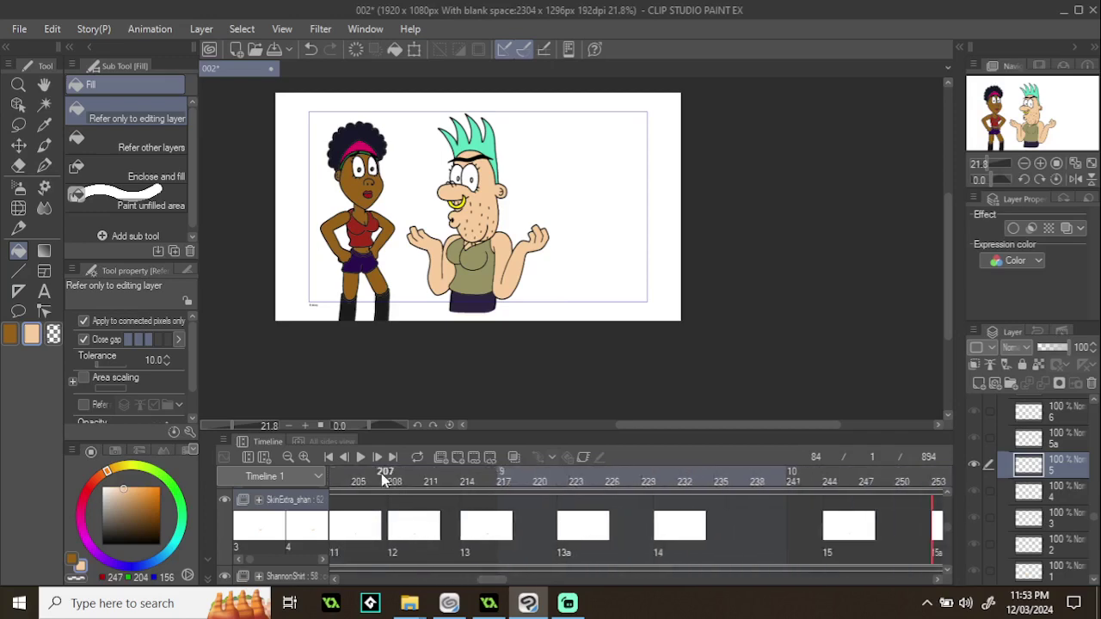
pyautogui.moveTo(383, 480); pyautogui.dragTo(653, 429)
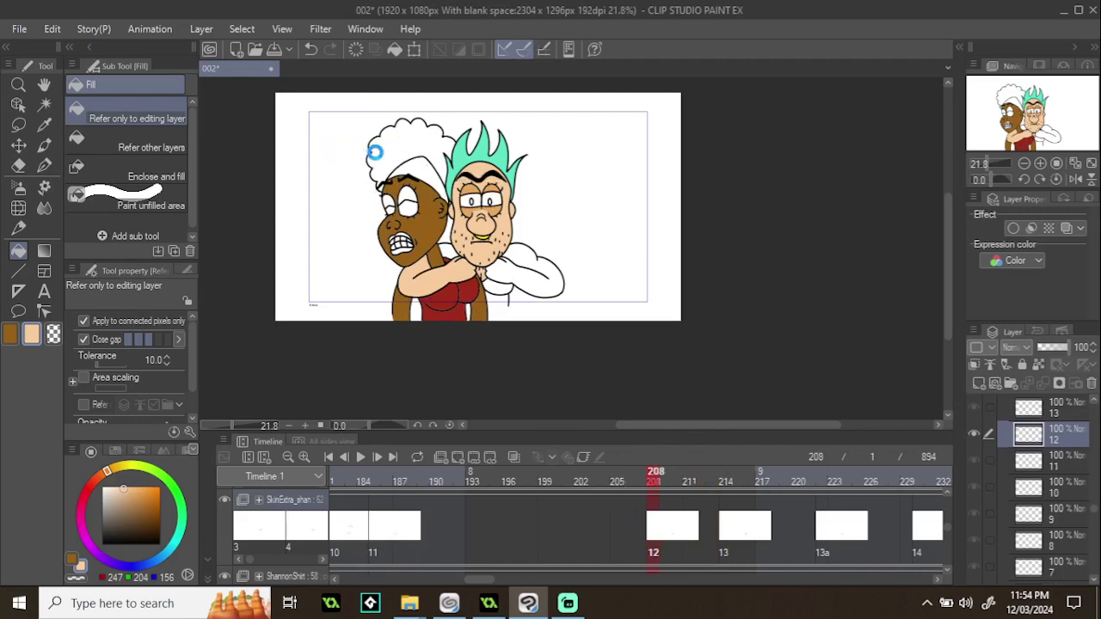
pyautogui.click(643, 482)
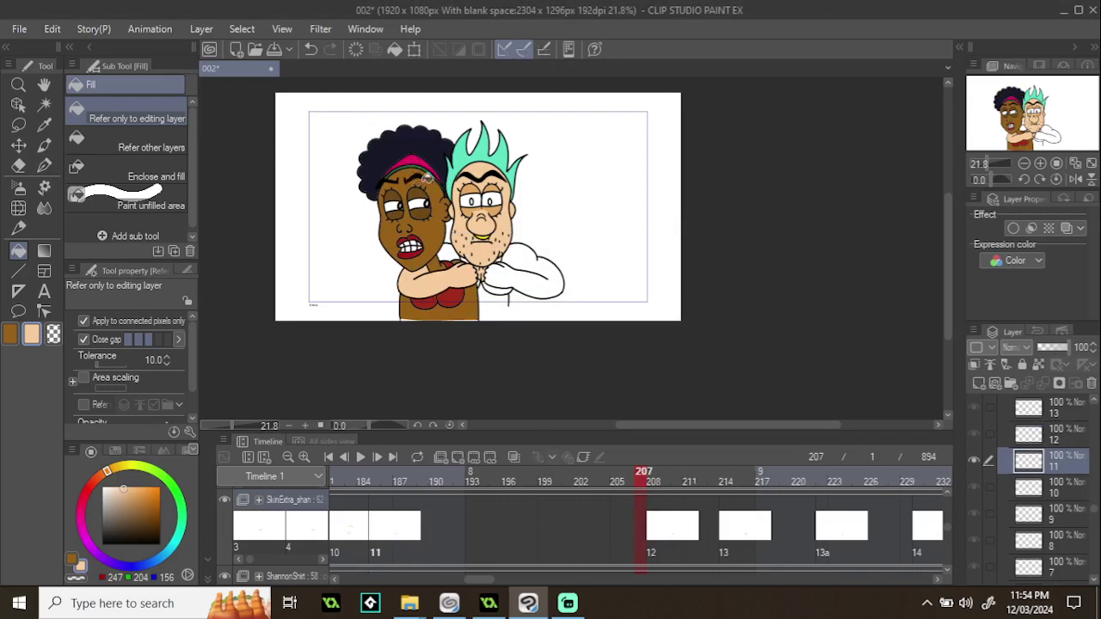
pyautogui.scroll(5, 402, 148)
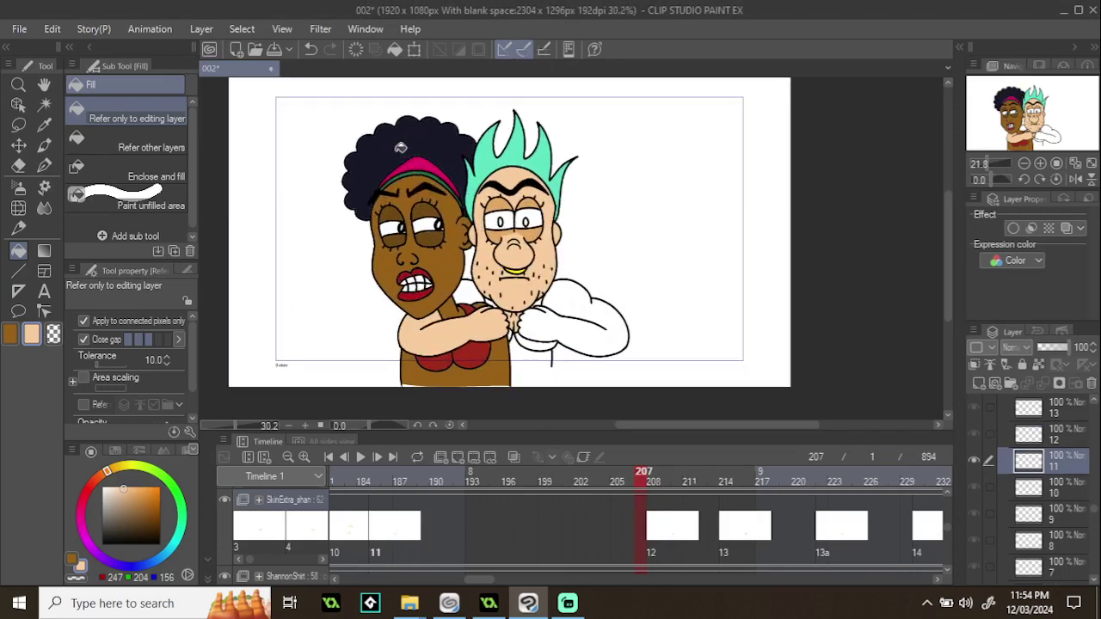
pyautogui.scroll(1, 402, 149)
pyautogui.scroll(-2, 341, 179)
pyautogui.scroll(4, 353, 258)
pyautogui.scroll(-2, 353, 171)
pyautogui.scroll(2, 305, 318)
pyautogui.scroll(-2, 306, 318)
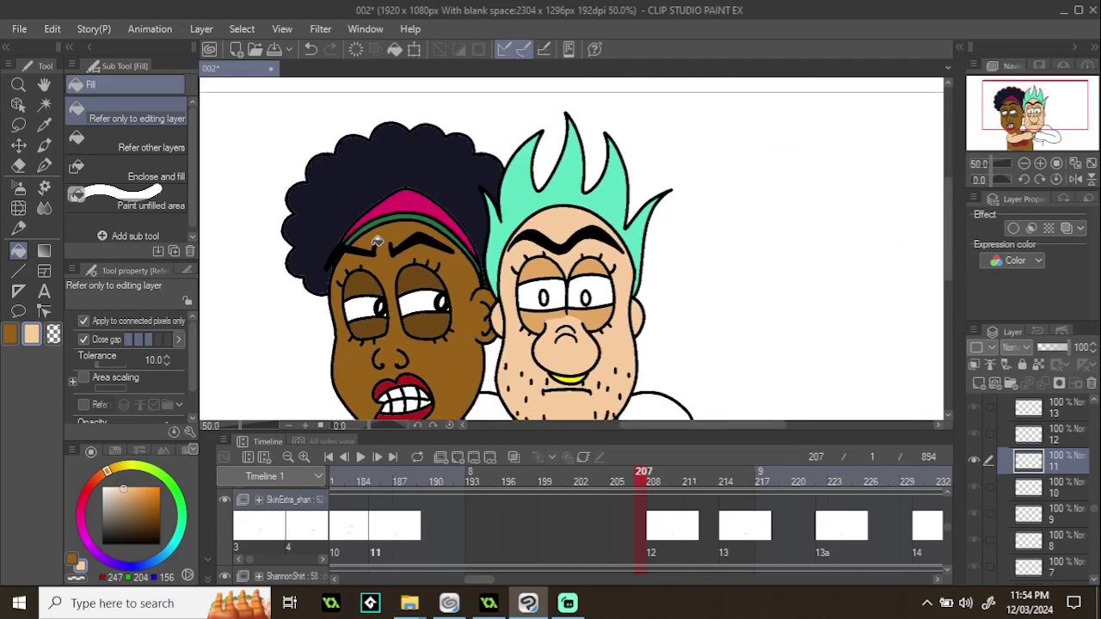
pyautogui.scroll(2, 351, 218)
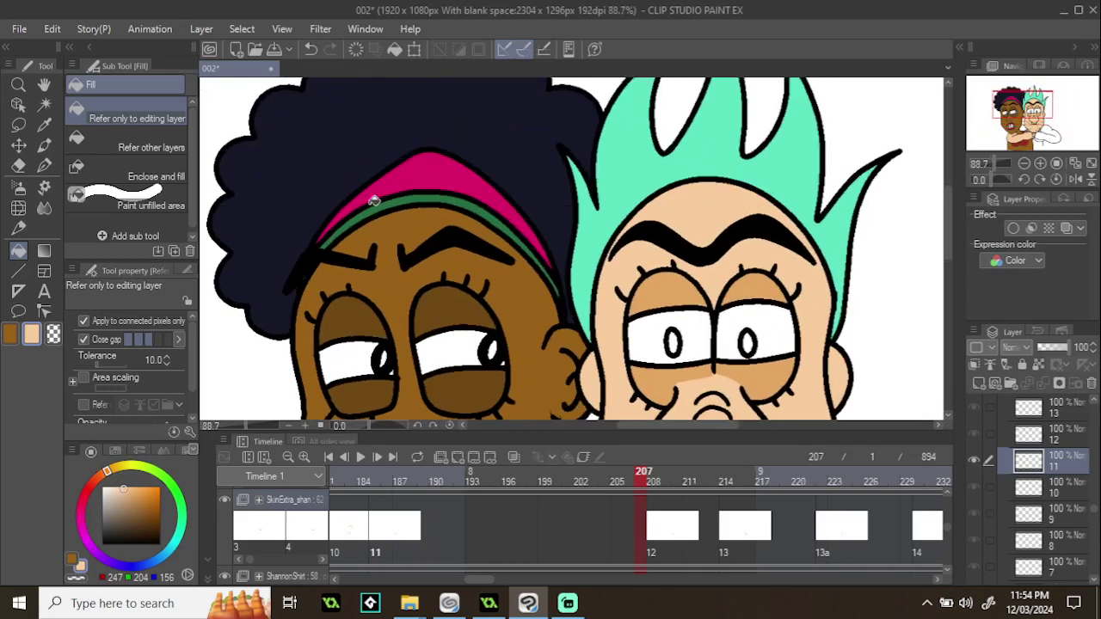
pyautogui.scroll(-1, 426, 175)
pyautogui.scroll(-3, 428, 201)
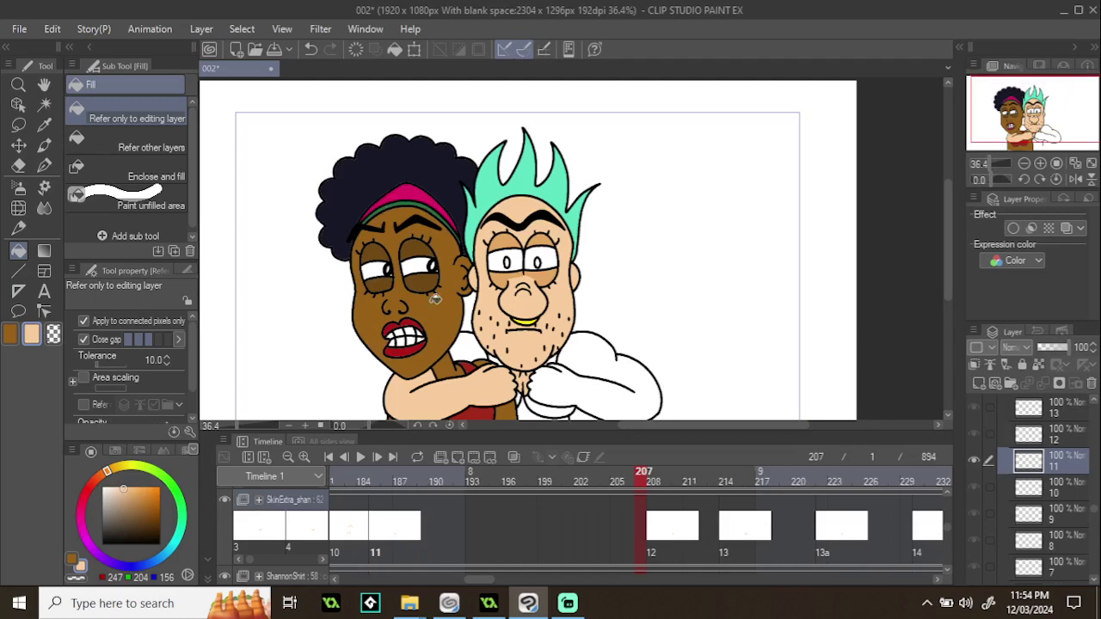
pyautogui.scroll(-1, 438, 307)
pyautogui.moveTo(641, 480)
pyautogui.mouseDown()
pyautogui.moveTo(688, 473)
pyautogui.moveTo(641, 472)
pyautogui.mouseUp()
pyautogui.scroll(3, 384, 302)
pyautogui.scroll(2, 421, 278)
pyautogui.scroll(-4, 444, 384)
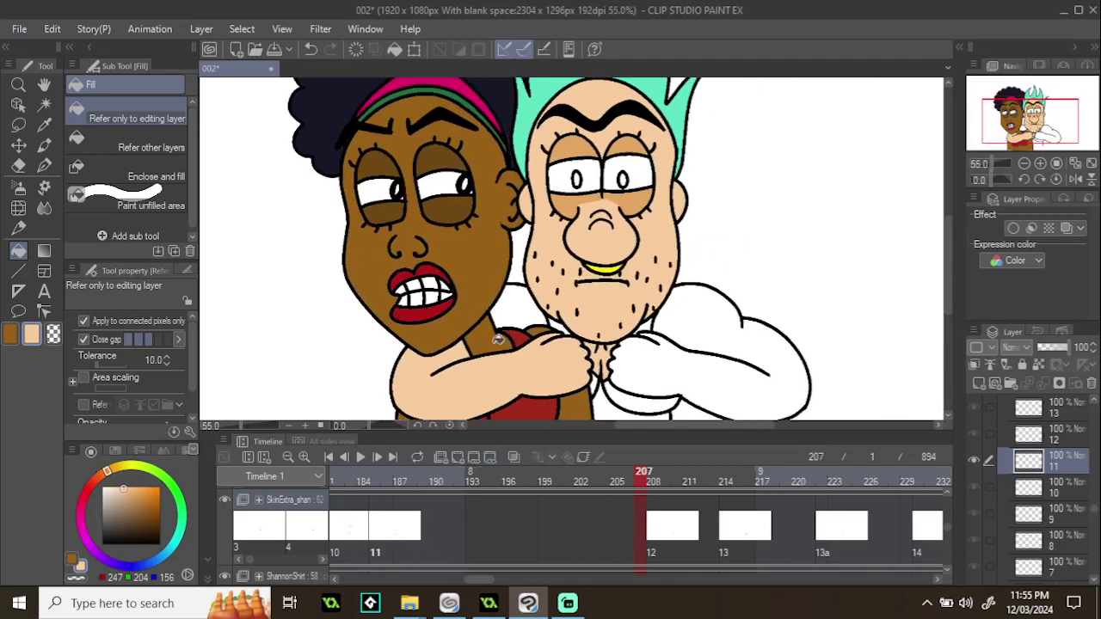
pyautogui.scroll(-2, 497, 340)
pyautogui.scroll(1, 499, 302)
pyautogui.scroll(10, 1014, 488)
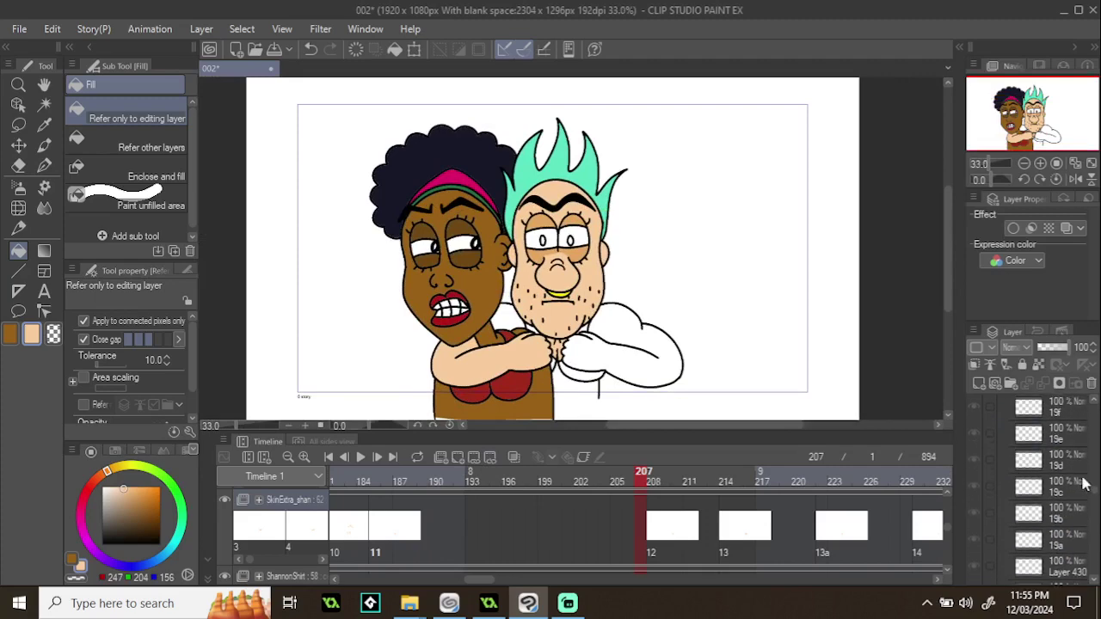
pyautogui.moveTo(1098, 496); pyautogui.dragTo(1038, 538)
pyautogui.click(974, 514)
pyautogui.scroll(3, 327, 198)
pyautogui.scroll(-2, 326, 197)
pyautogui.scroll(8, 579, 243)
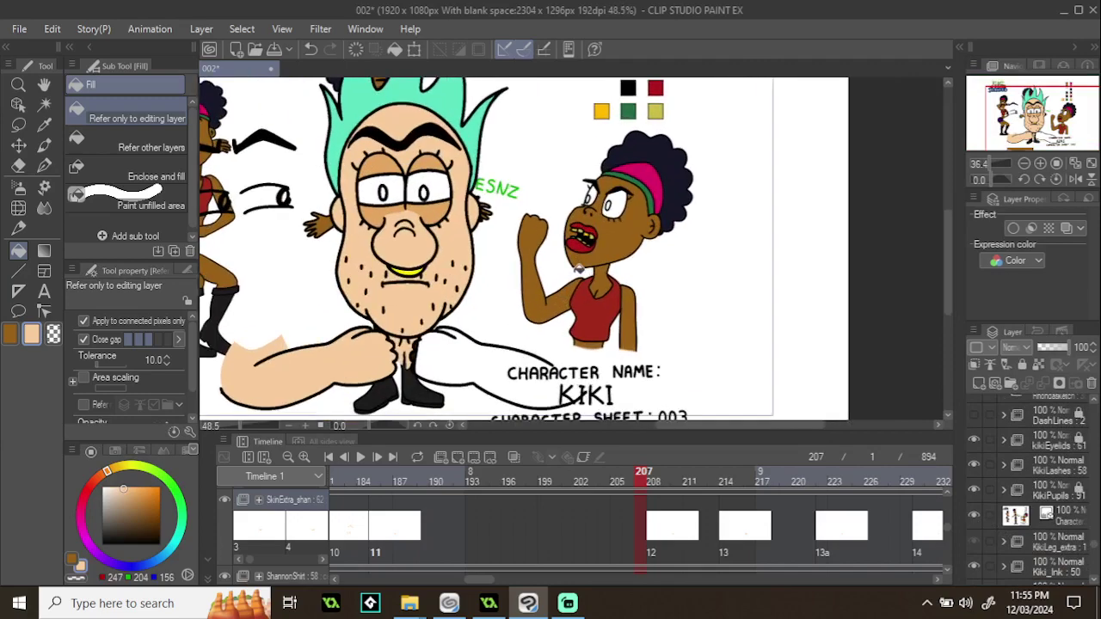
pyautogui.scroll(1, 582, 230)
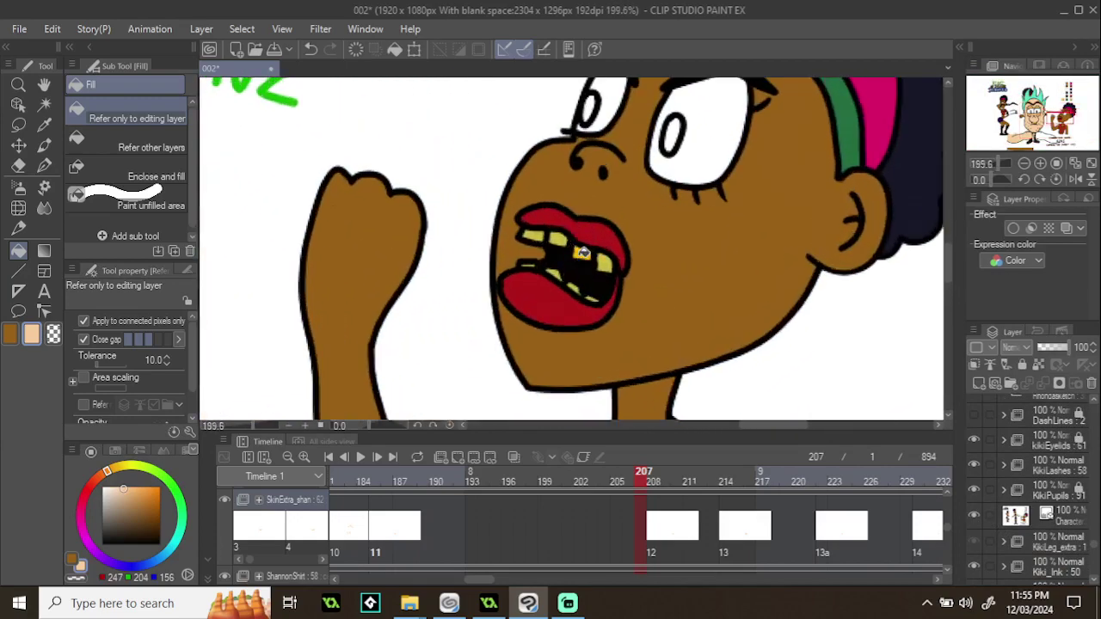
pyautogui.scroll(-10, 563, 305)
pyautogui.scroll(6, 509, 167)
pyautogui.scroll(-3, 547, 189)
pyautogui.click(974, 514)
pyautogui.click(653, 482)
pyautogui.hotkey('ctrl', '-')
pyautogui.moveTo(654, 482); pyautogui.dragTo(378, 481)
pyautogui.press('space')
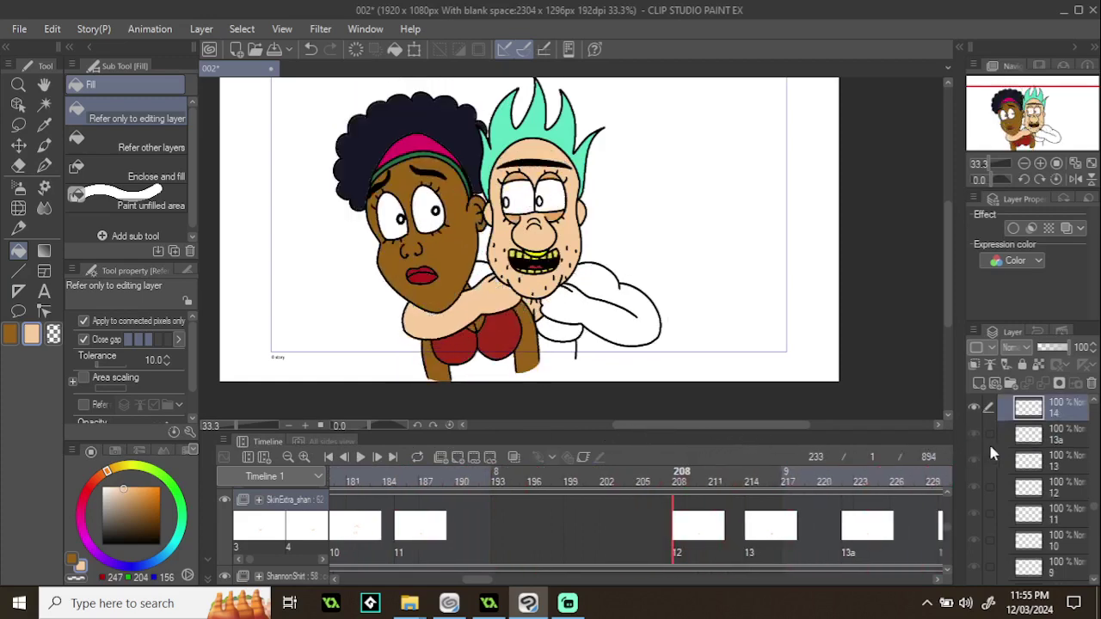
# - Fill the white gaps behind her shoulder with skin colour on frames around 277
pyautogui.scroll(1, 479, 280)
pyautogui.click(476, 279)
pyautogui.scroll(1, 478, 293)
pyautogui.moveTo(768, 472); pyautogui.dragTo(394, 426)
pyautogui.click(488, 273)
# - Scrub frames 269 to 276 and play the animation, stopping on cel 15a
pyautogui.click(381, 483)
pyautogui.scroll(-2, 467, 330)
pyautogui.scroll(3, 656, 272)
pyautogui.scroll(2, 702, 207)
pyautogui.moveTo(375, 478); pyautogui.dragTo(432, 469)
pyautogui.click(360, 457)
pyautogui.press('space')
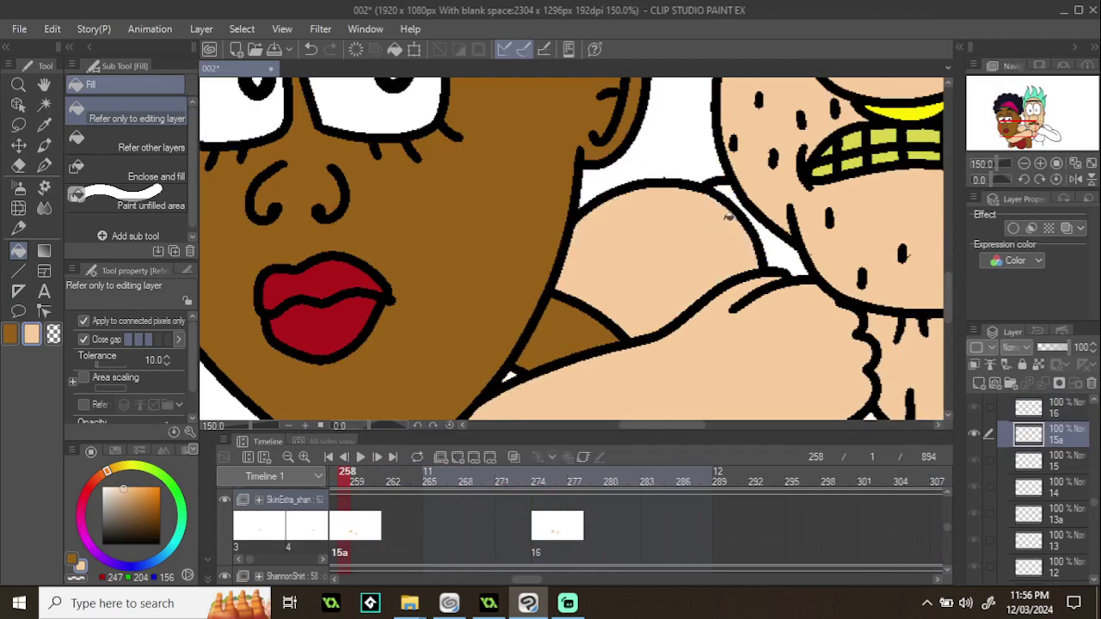
# - Back on cel 15 near frame 247, fill the small white shoulder gap with skin colour
pyautogui.scroll(5, 730, 215)
pyautogui.scroll(-1, 715, 235)
pyautogui.scroll(-15, 703, 259)
pyautogui.scroll(1, 602, 258)
pyautogui.scroll(-2, 533, 335)
pyautogui.scroll(4, 523, 580)
pyautogui.moveTo(608, 482); pyautogui.dragTo(565, 458)
pyautogui.press('Left')
pyautogui.press('Left')
pyautogui.click(562, 257)
# - Check cel 14 at frame 242 and frames 235, 231 and 241 for leftover gaps
pyautogui.moveTo(457, 475); pyautogui.dragTo(427, 478)
pyautogui.scroll(3, 344, 404)
pyautogui.hscroll(-5, 507, 581)
pyautogui.click(692, 481)
pyautogui.scroll(3, 724, 108)
pyautogui.scroll(3, 718, 101)
pyautogui.scroll(-7, 691, 185)
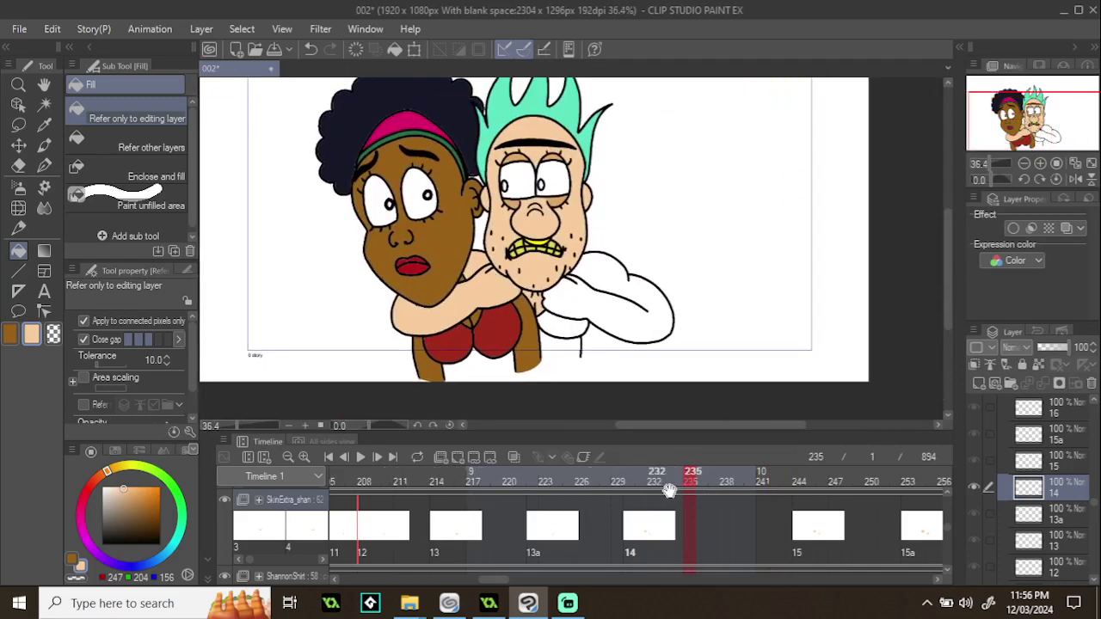
pyautogui.moveTo(652, 486)
pyautogui.mouseDown()
pyautogui.moveTo(580, 468)
pyautogui.moveTo(643, 473)
pyautogui.mouseUp()
pyautogui.moveTo(787, 471); pyautogui.dragTo(751, 471)
# - Move from cel 15 at frame 244 to cel 15a at frame 253
pyautogui.scroll(6, 436, 221)
pyautogui.scroll(2, 437, 221)
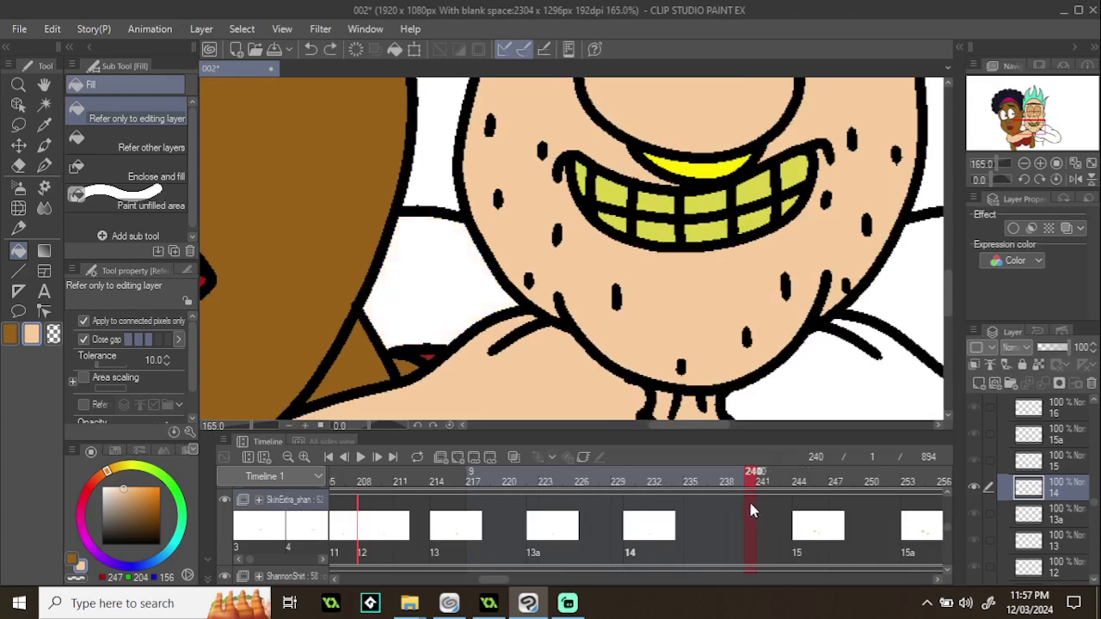
pyautogui.scroll(-2, 645, 306)
pyautogui.click(801, 484)
pyautogui.click(903, 485)
pyautogui.click(906, 481)
# - Scroll the timeline right and scrub forward through frame 273 to frames 330–334
pyautogui.scroll(-3, 674, 340)
pyautogui.moveTo(501, 584); pyautogui.dragTo(513, 585)
pyautogui.moveTo(747, 482); pyautogui.dragTo(917, 487)
pyautogui.moveTo(509, 581); pyautogui.dragTo(568, 579)
pyautogui.moveTo(535, 474)
pyautogui.mouseDown()
pyautogui.moveTo(751, 474)
pyautogui.moveTo(692, 462)
pyautogui.moveTo(695, 485)
pyautogui.moveTo(737, 483)
pyautogui.mouseUp()
pyautogui.hotkey('ctrl', '0')
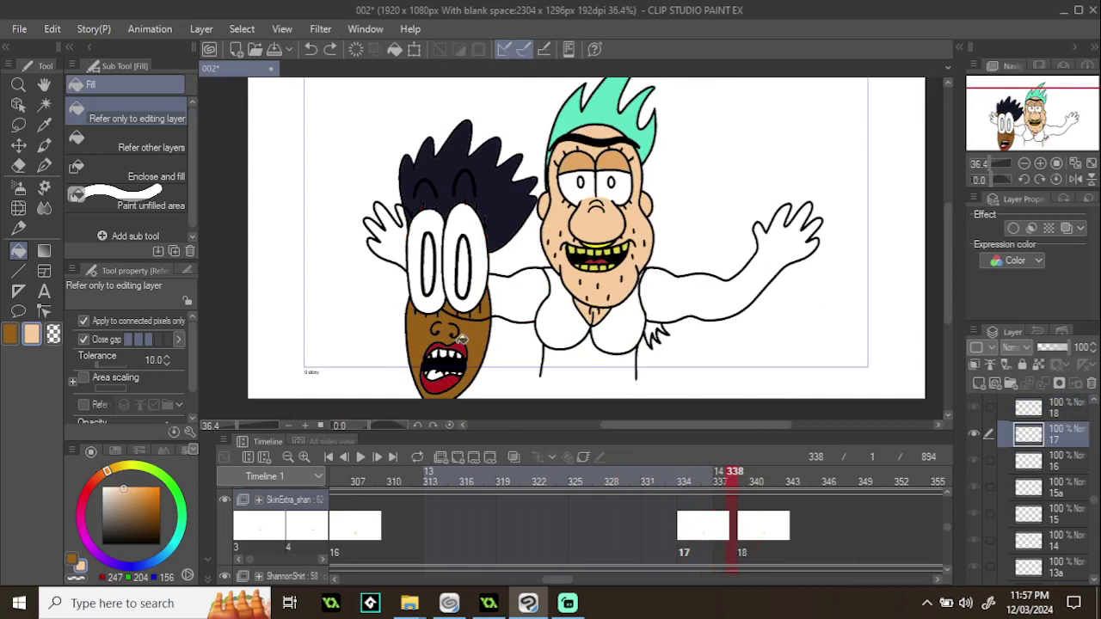
# - Make the SkinExtra_shan folder active and scrub back from frame 327 to frame 300
pyautogui.scroll(2, 462, 340)
pyautogui.scroll(2, 472, 303)
pyautogui.scroll(-2, 542, 276)
pyautogui.scroll(3, 1045, 503)
pyautogui.scroll(10, 1040, 501)
pyautogui.click(1024, 553)
pyautogui.click(600, 478)
pyautogui.moveTo(580, 479); pyautogui.dragTo(297, 478)
pyautogui.scroll(-2, 442, 314)
pyautogui.scroll(-1, 441, 313)
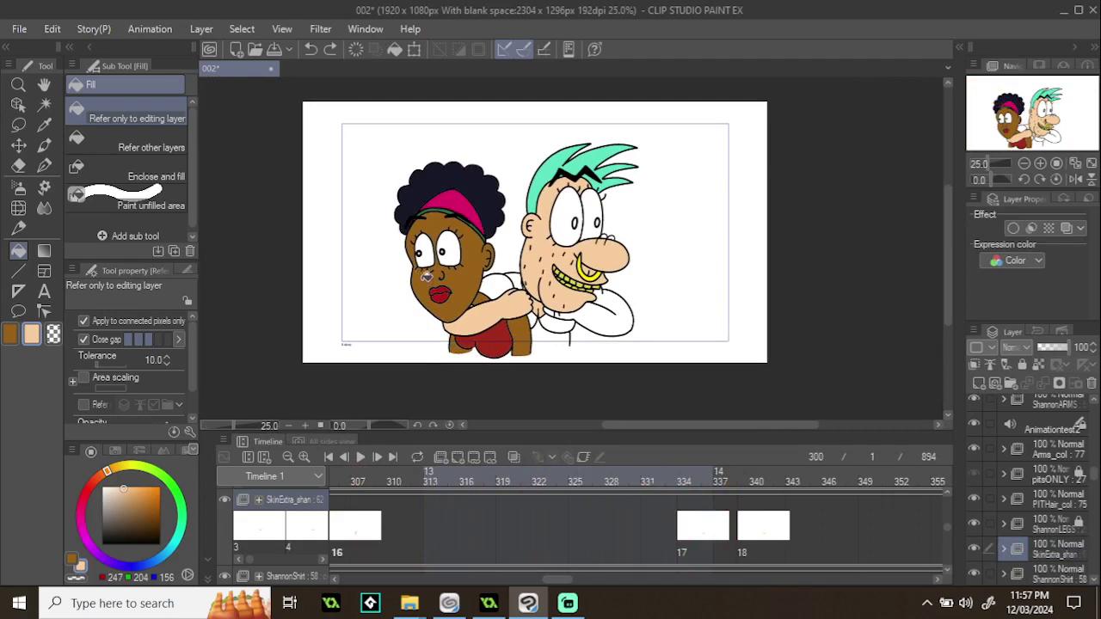